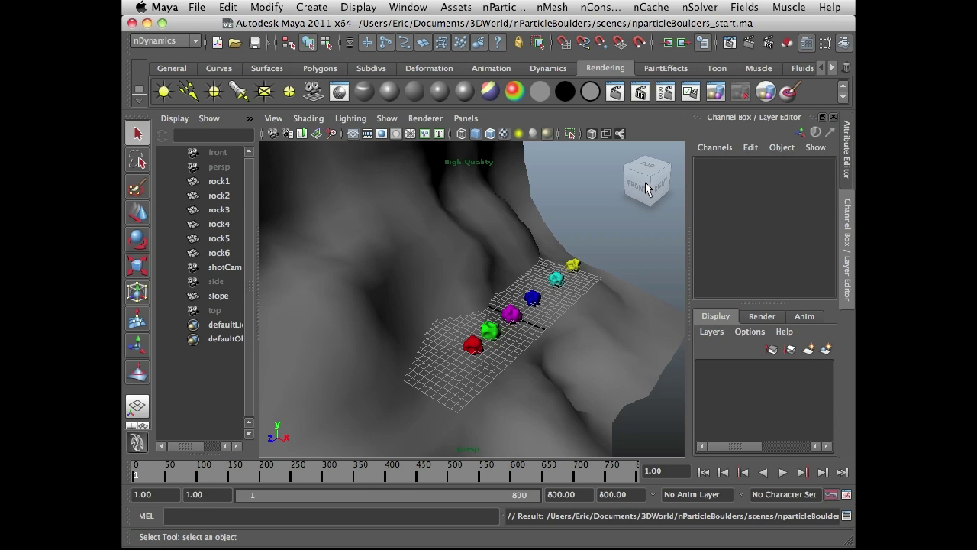
Orbit and zoom around the slope and rocks, selecting the slope surface to inspect it
alt+drag(517, 351, 544, 314)
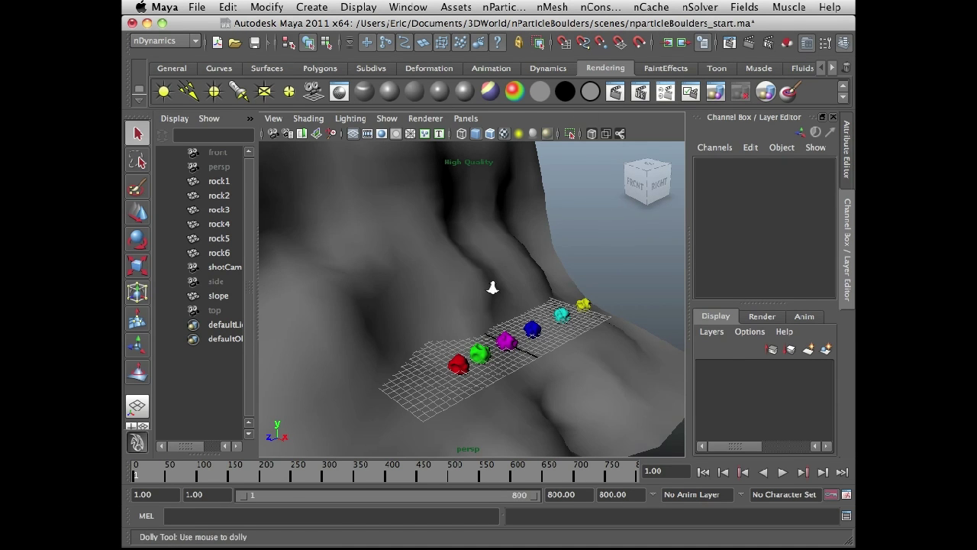
alt+right_drag(497, 283, 572, 294)
alt+middle_drag(572, 294, 535, 275)
scroll(512, 296, down, 4)
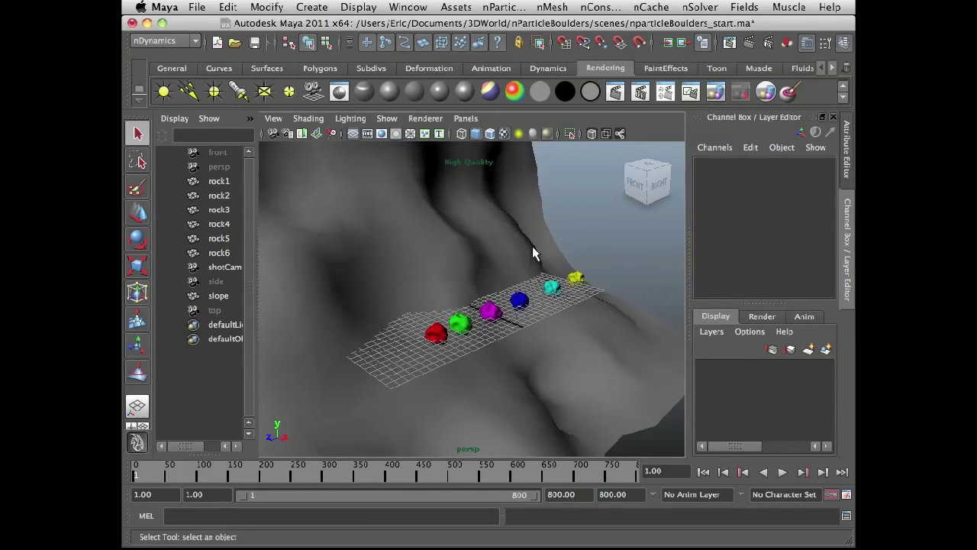
click(512, 296)
alt+drag(497, 293, 502, 256)
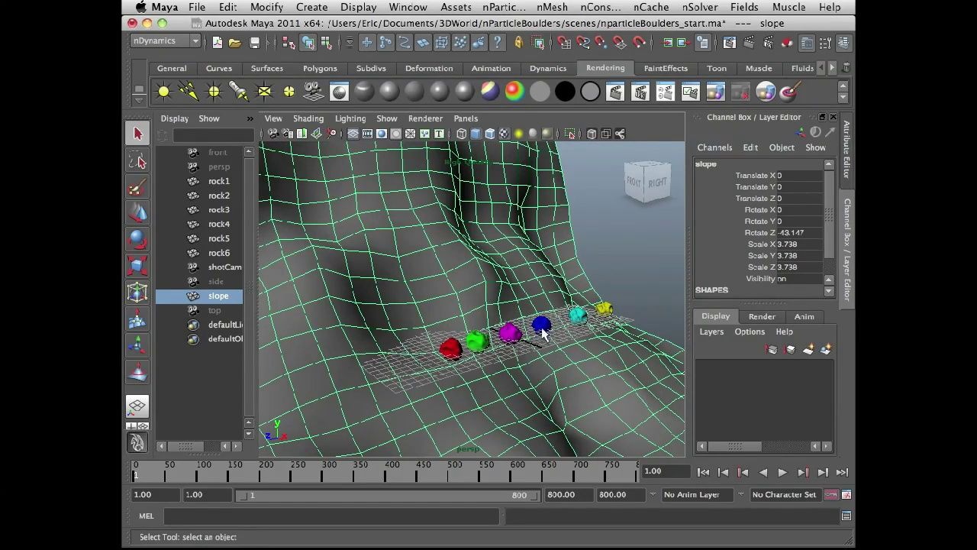
alt+drag(492, 300, 500, 321)
alt+right_drag(500, 321, 502, 321)
scroll(519, 331, up, 6)
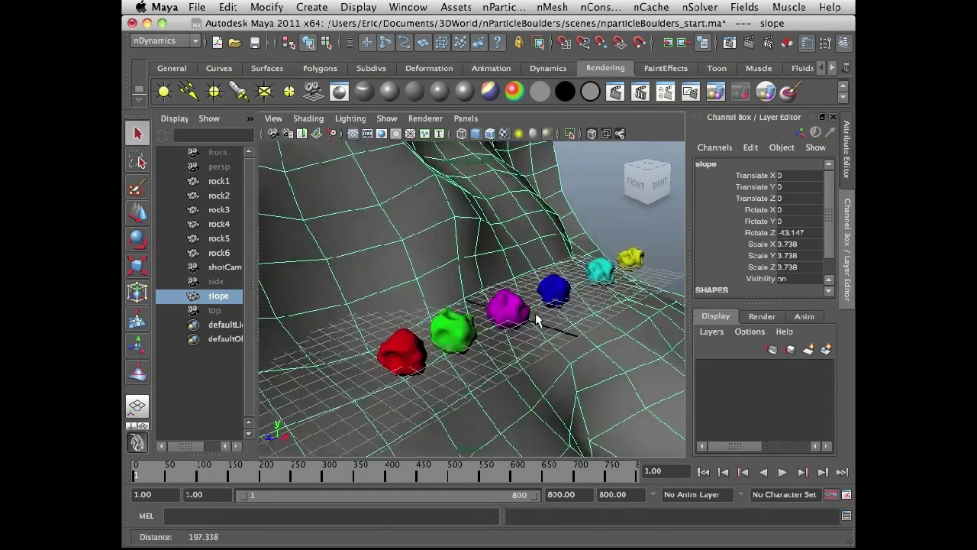
Select the red, green and magenta rocks (rock1–rock3) and reframe the view over them
click(418, 356)
click(458, 336)
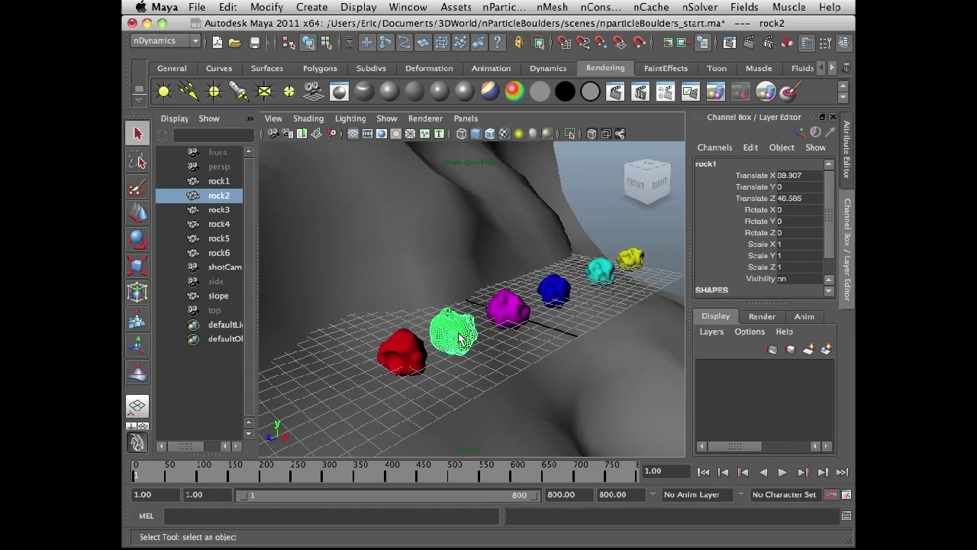
click(509, 308)
alt+drag(575, 292, 563, 328)
alt+middle_drag(563, 327, 540, 336)
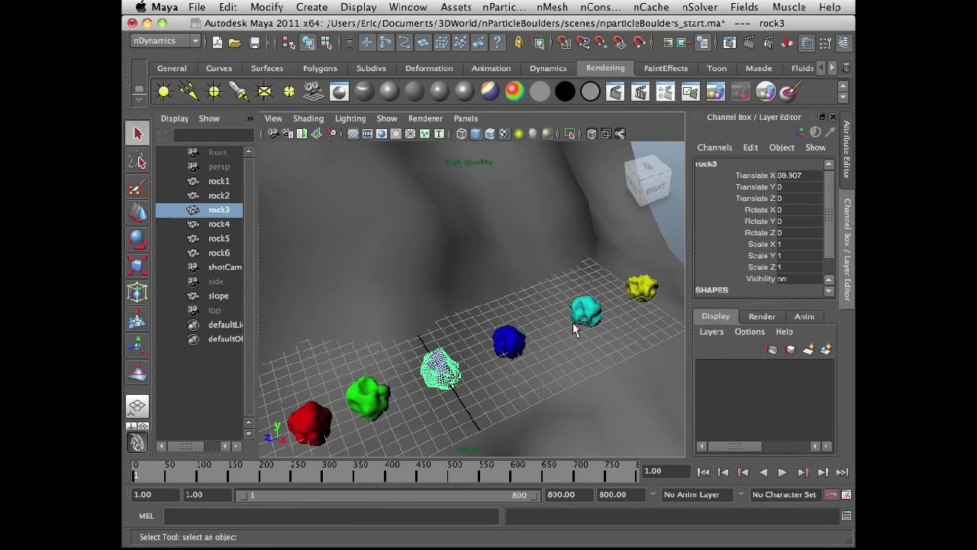
alt+drag(502, 359, 507, 367)
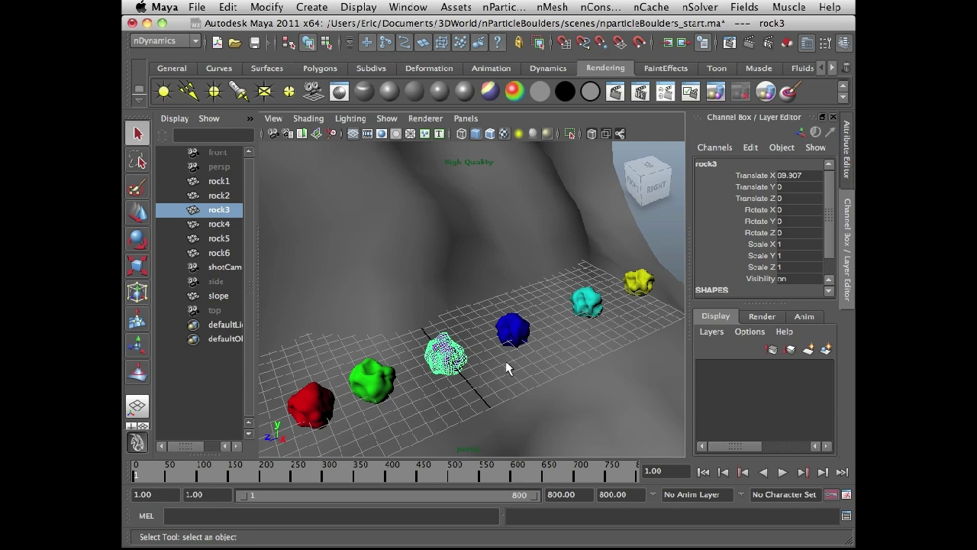
alt+middle_drag(523, 356, 566, 362)
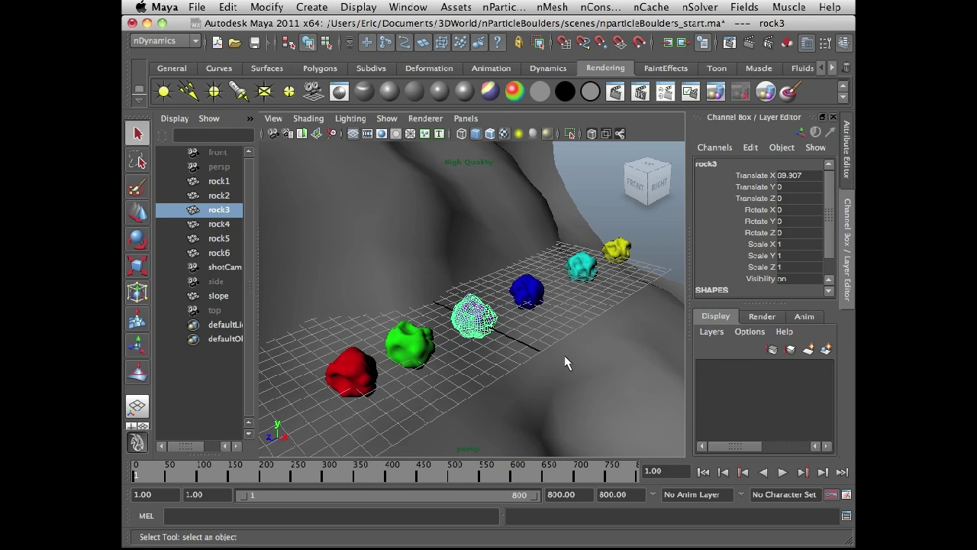
Select rock1 through rock6 and set their Translate X, Y and Z to 0
click(230, 181)
shift+click(224, 255)
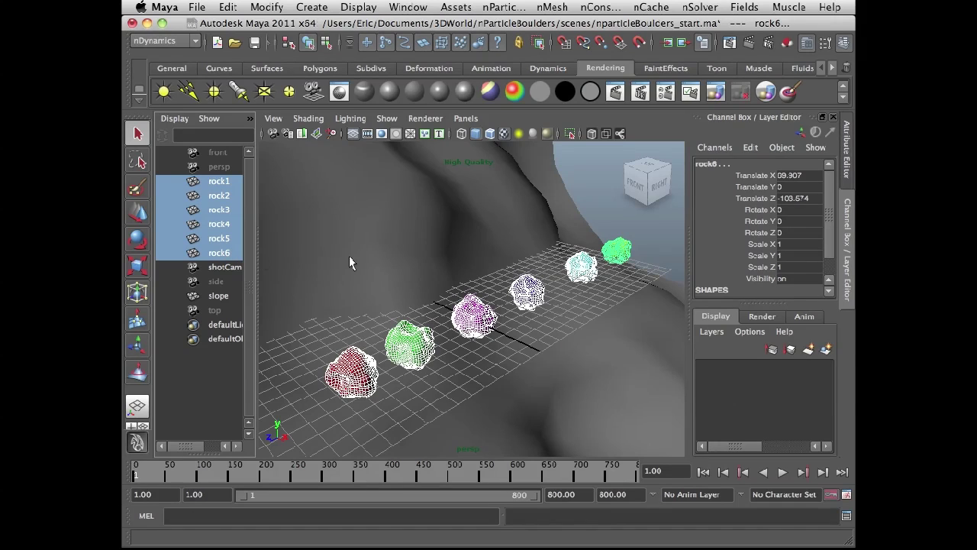
drag(794, 198, 796, 176)
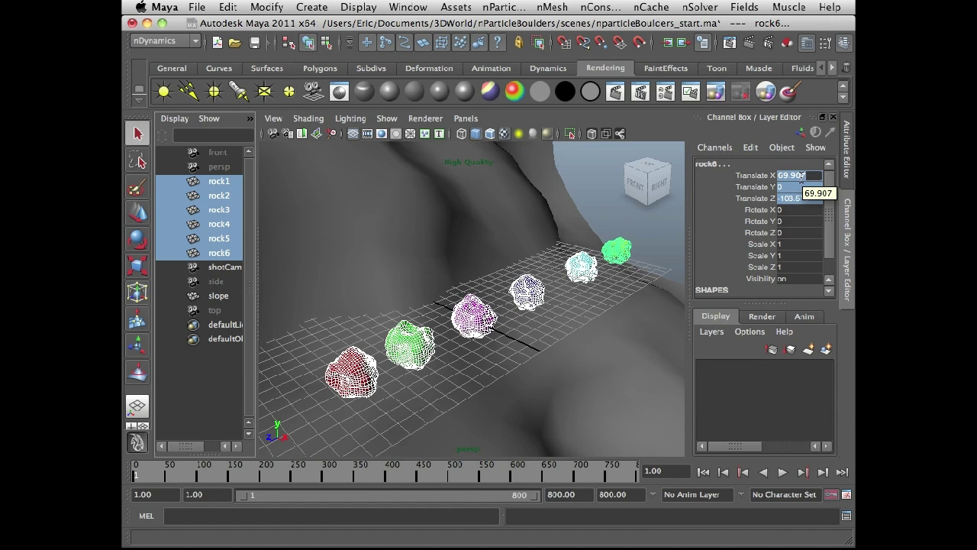
text(0)
key(Return)
Look through shotCam, hide the viewport grid, then return to the perspective camera
alt+drag(510, 353, 451, 320)
click(466, 118)
mouse_move(489, 134)
click(649, 151)
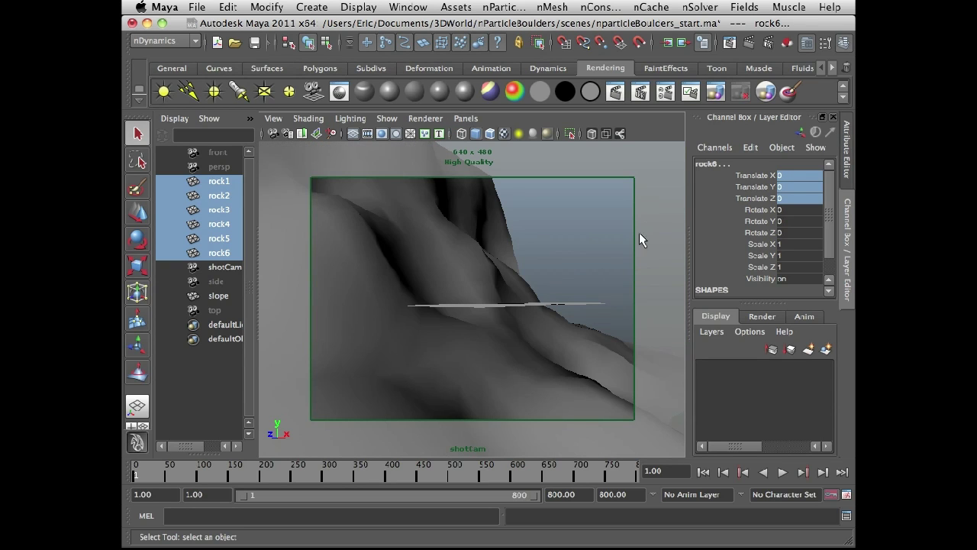
click(357, 133)
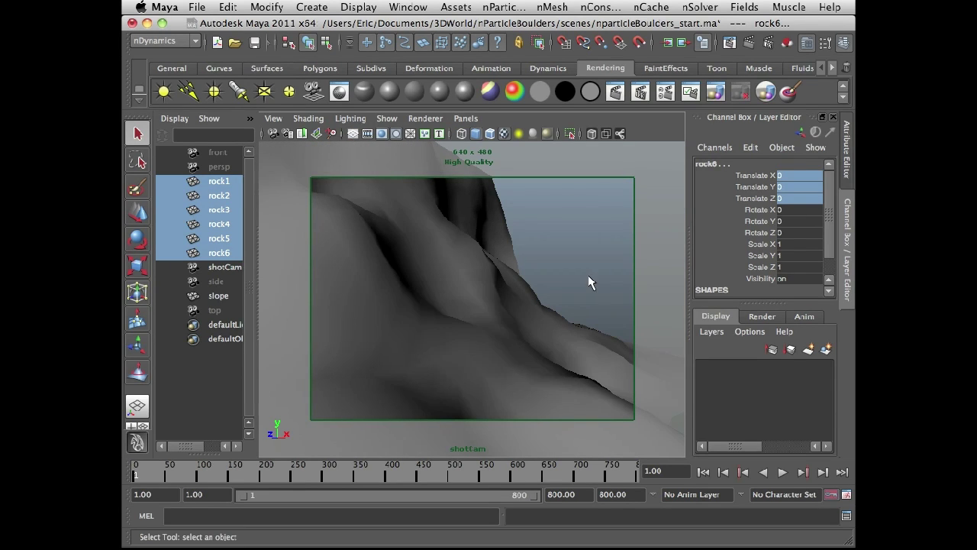
key(space)
click(556, 266)
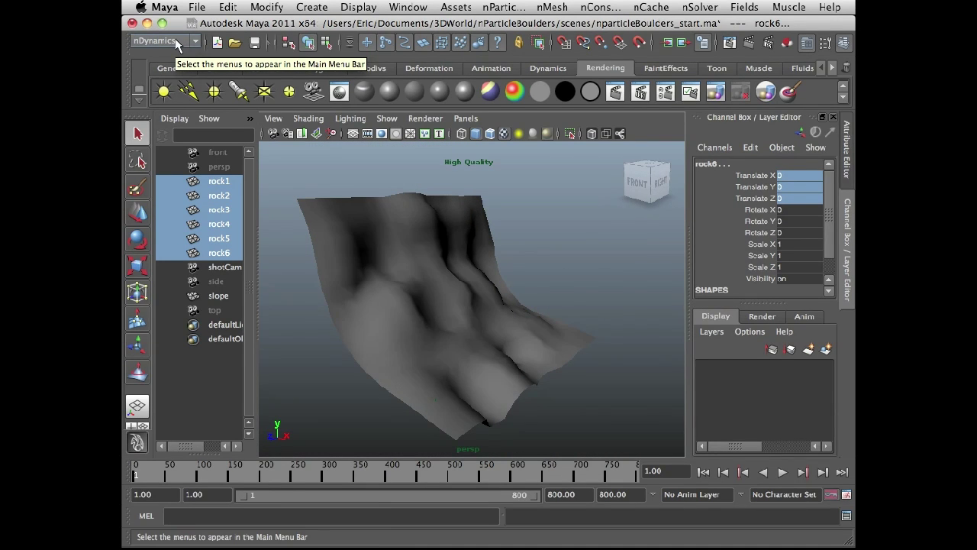
Create an emitter from the Create Emitter options with Emitter type kept at Volume
click(504, 7)
mouse_move(504, 31)
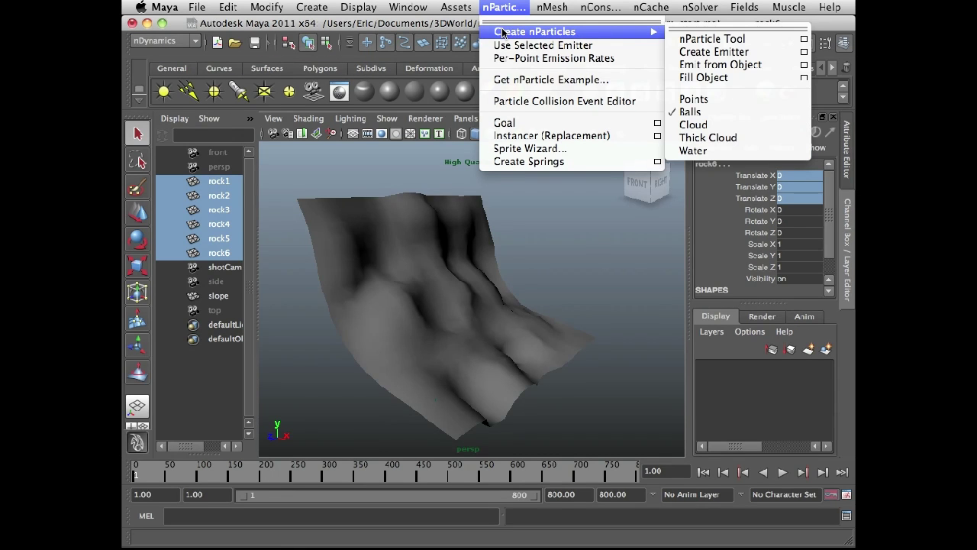
click(808, 54)
click(496, 159)
click(496, 160)
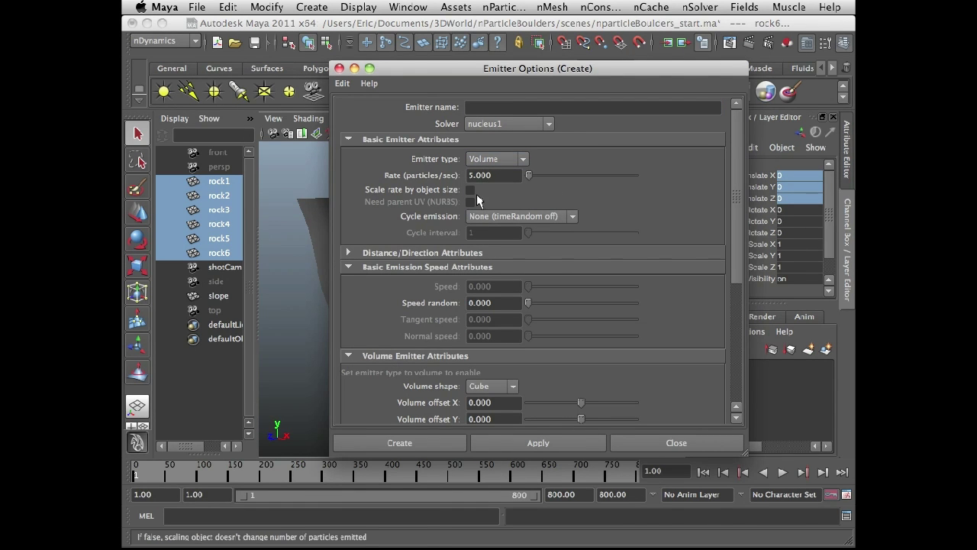
scroll(574, 332, down, 2)
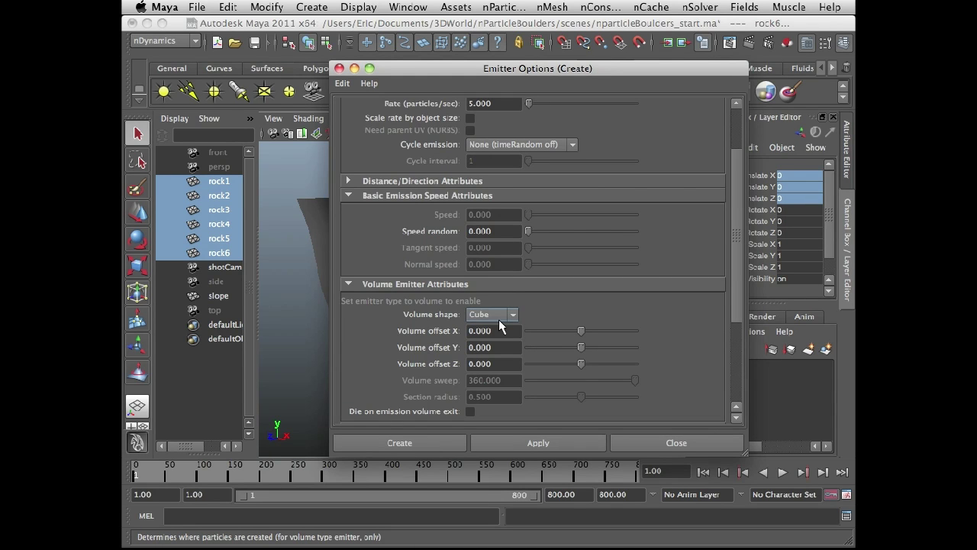
scroll(499, 321, down, 4)
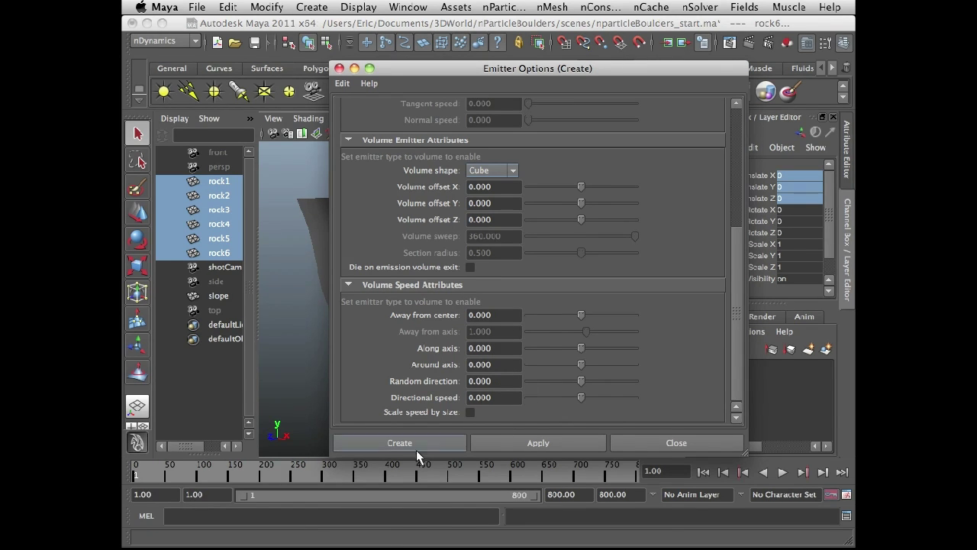
click(435, 446)
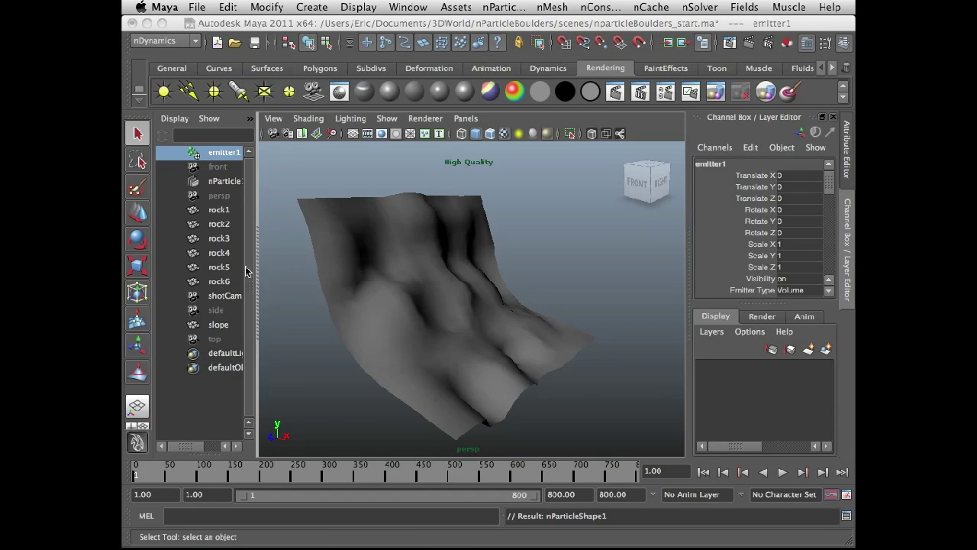
Move emitter1 along X and up, then set its Scale X, Y and Z to 50
key(w)
drag(497, 318, 555, 344)
drag(495, 268, 496, 191)
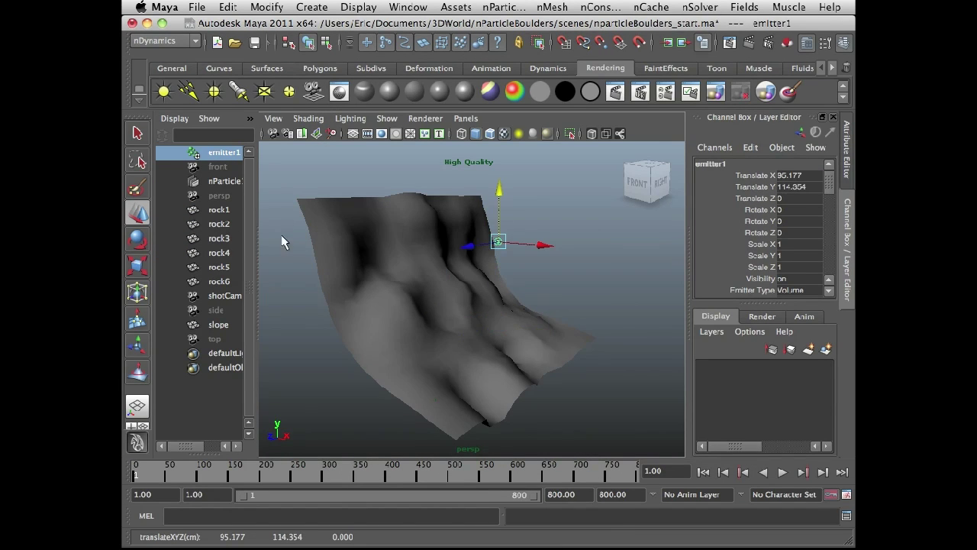
click(141, 262)
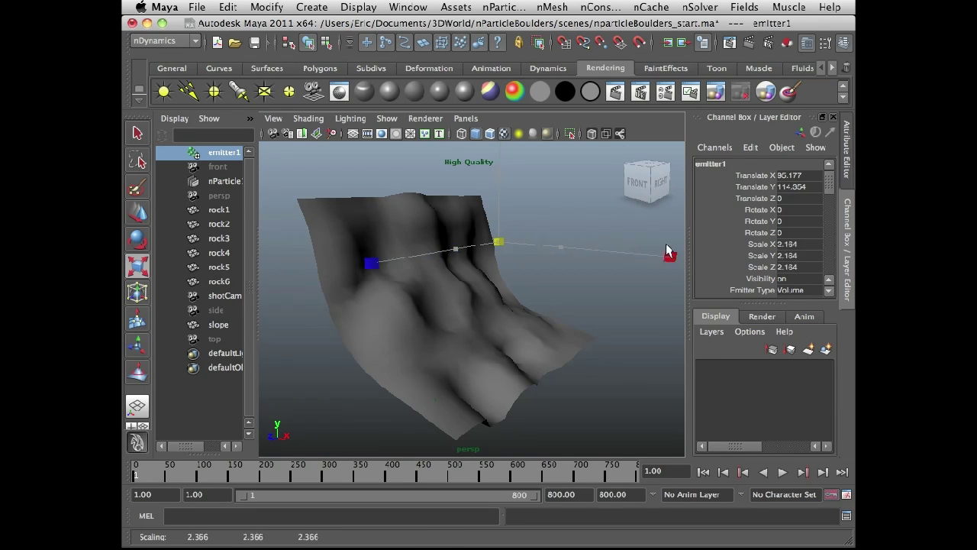
drag(802, 247, 800, 268)
text(50)
key(Return)
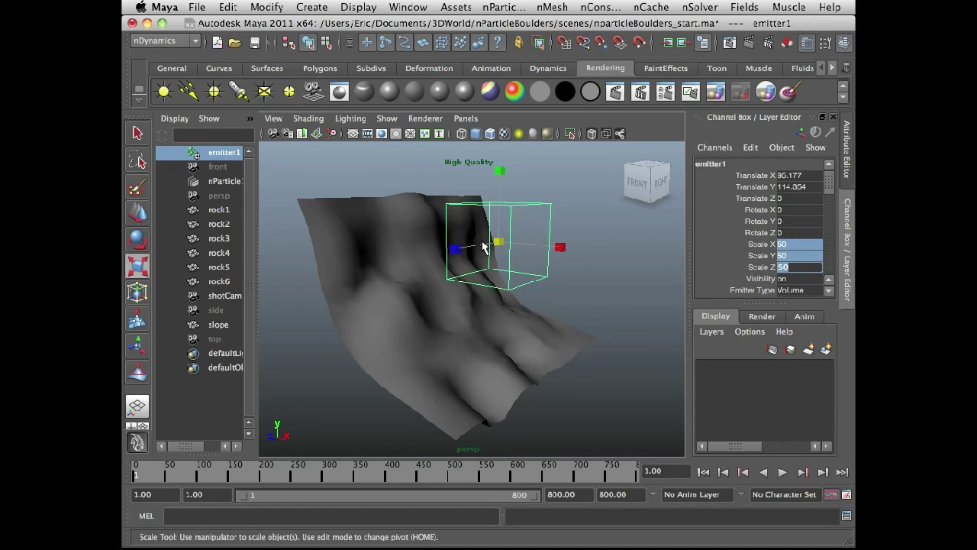
Stretch the box along Z, flatten it in Y, shorten it in X, and raise it above the slope
drag(459, 252, 394, 270)
drag(498, 169, 500, 204)
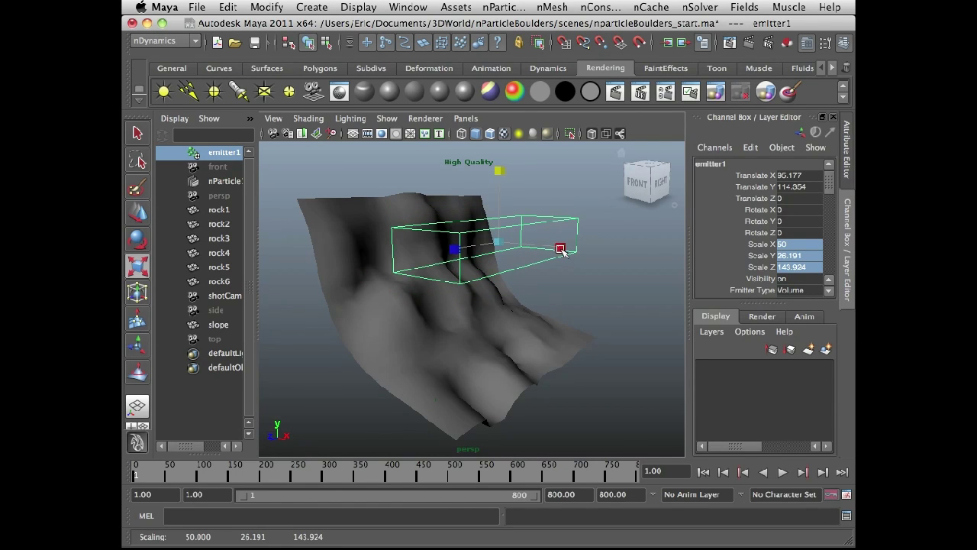
drag(561, 248, 539, 246)
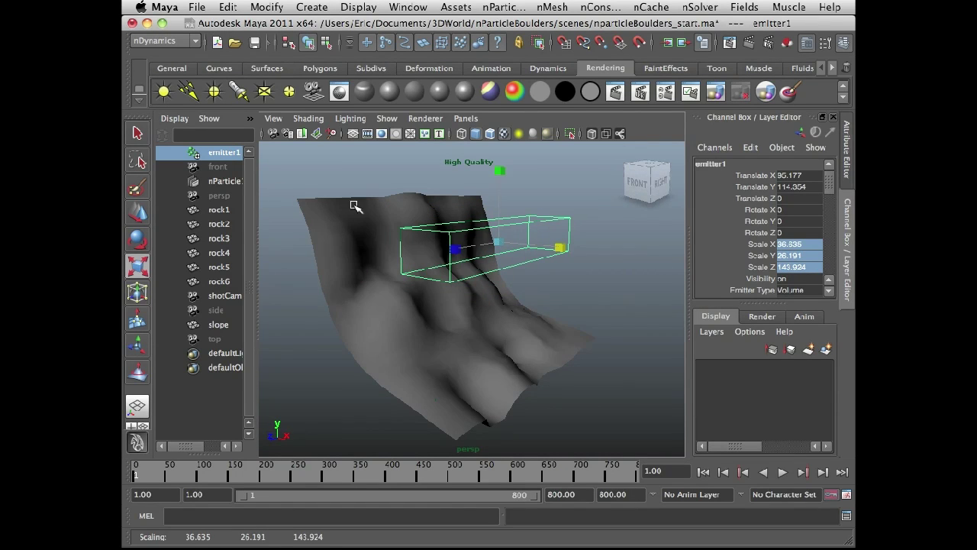
click(143, 213)
drag(499, 189, 499, 128)
drag(541, 182, 470, 182)
click(466, 119)
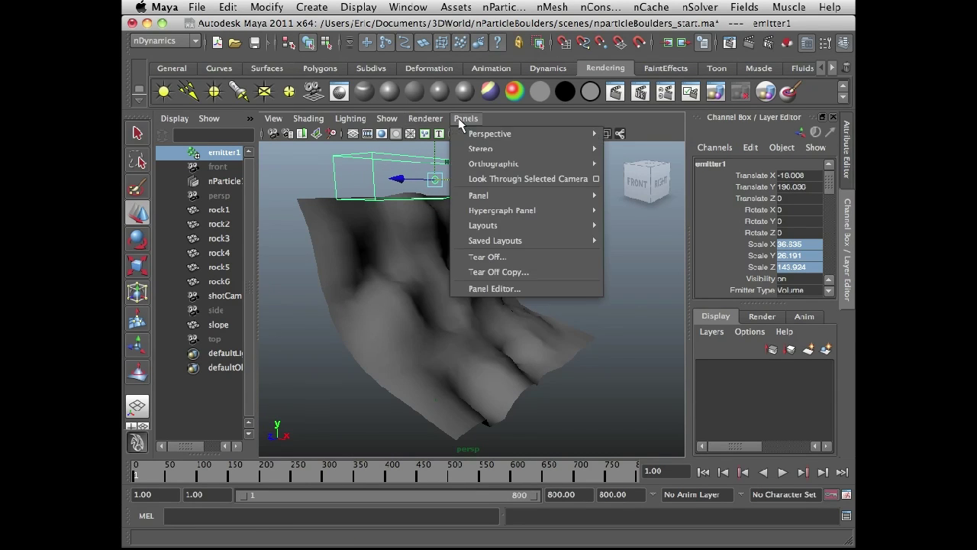
mouse_move(497, 129)
click(653, 148)
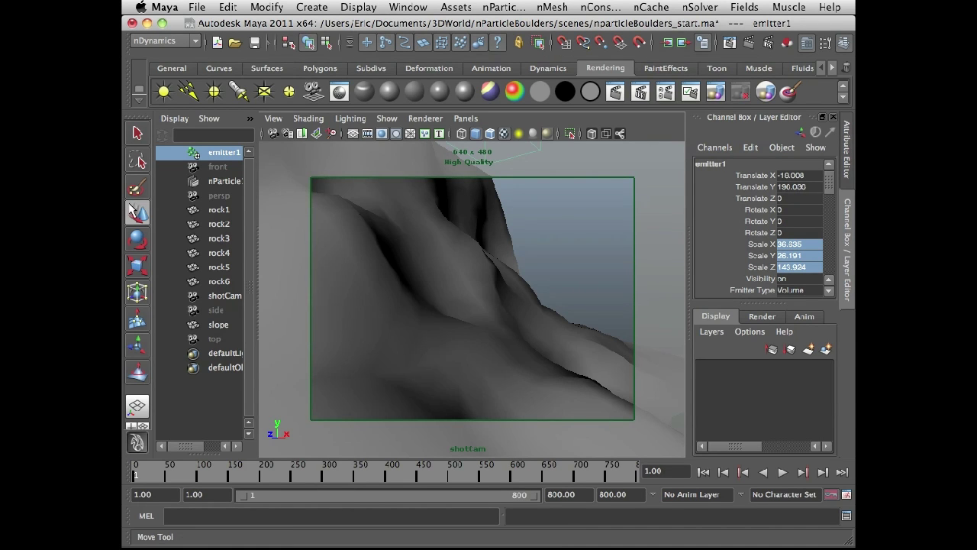
key(space)
drag(434, 253, 480, 218)
click(132, 266)
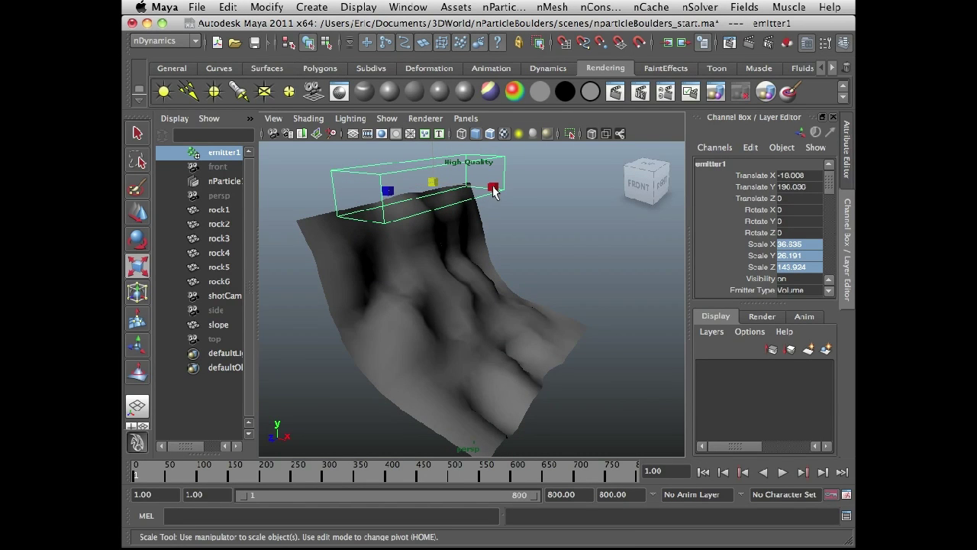
alt+drag(493, 191, 546, 286)
alt+right_drag(546, 286, 557, 306)
double_click(562, 494)
click(761, 472)
alt+drag(321, 436, 421, 298)
alt+drag(484, 298, 522, 334)
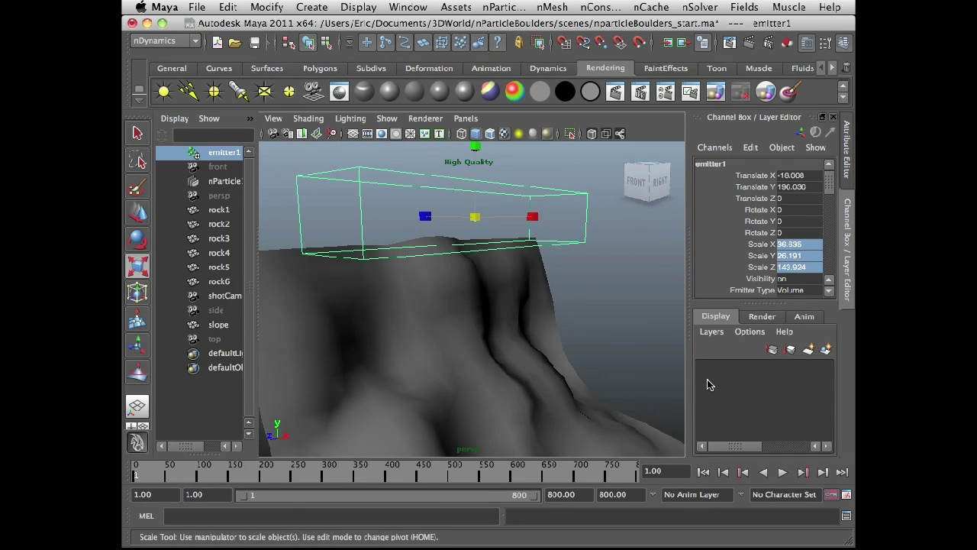
alt+drag(674, 368, 679, 358)
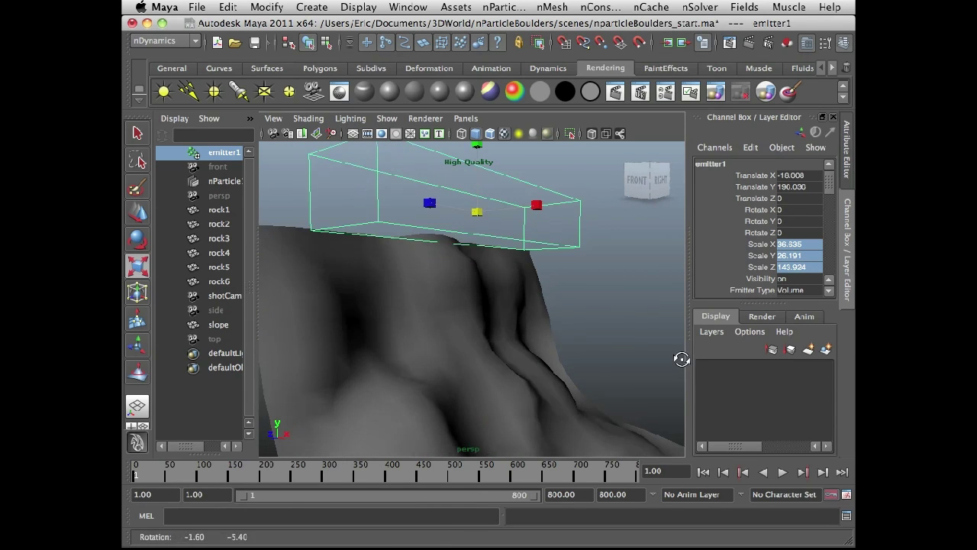
Play and stop the simulation, switch to wireframe, and open nParticle1's nParticleShape1 attributes
click(783, 472)
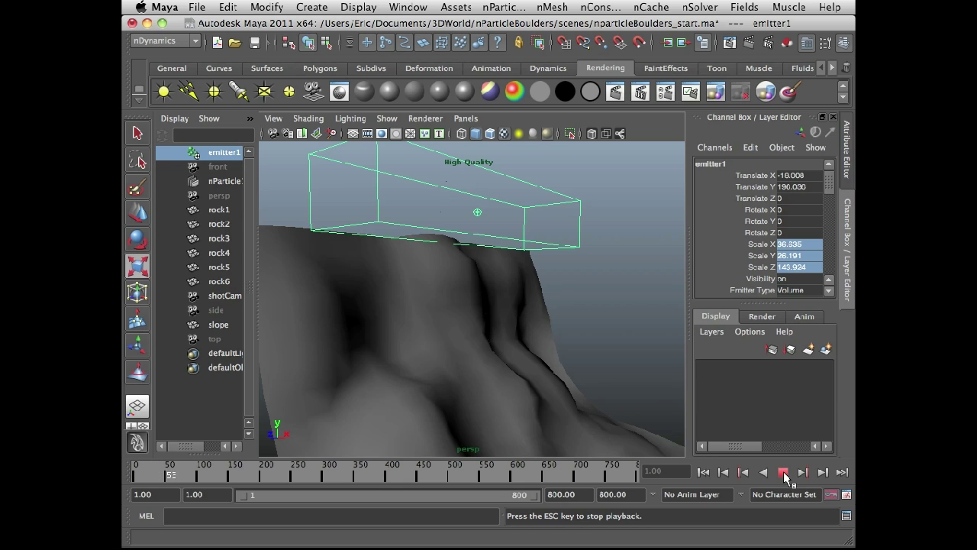
click(783, 471)
key(4)
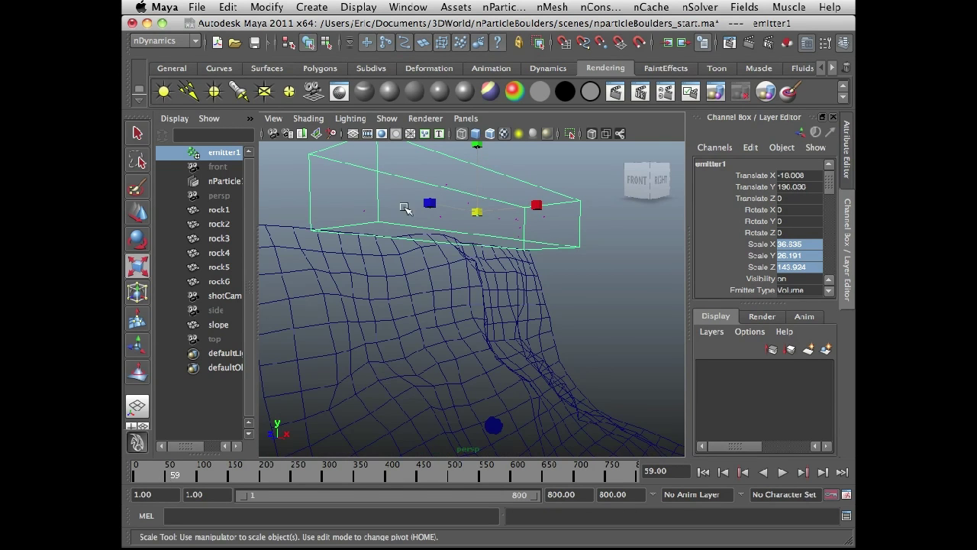
click(223, 182)
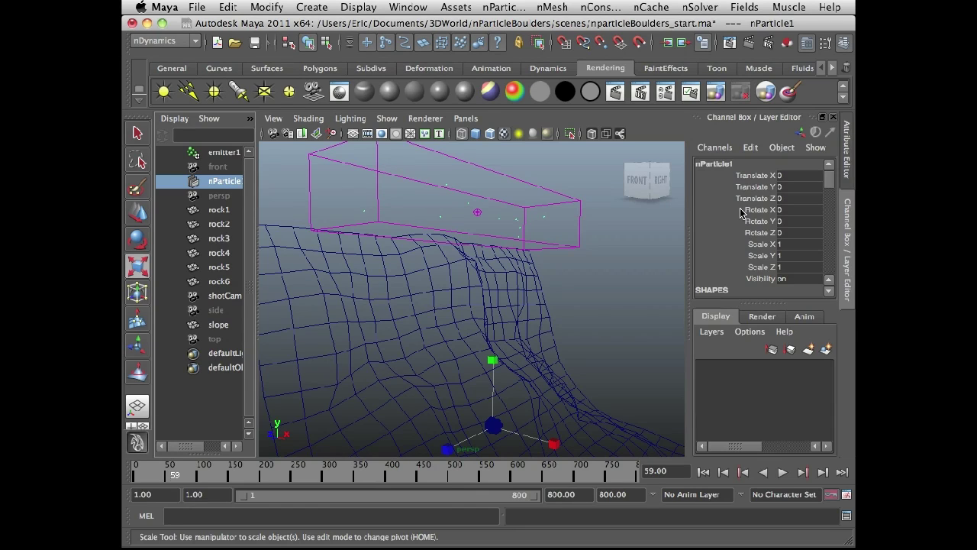
click(850, 134)
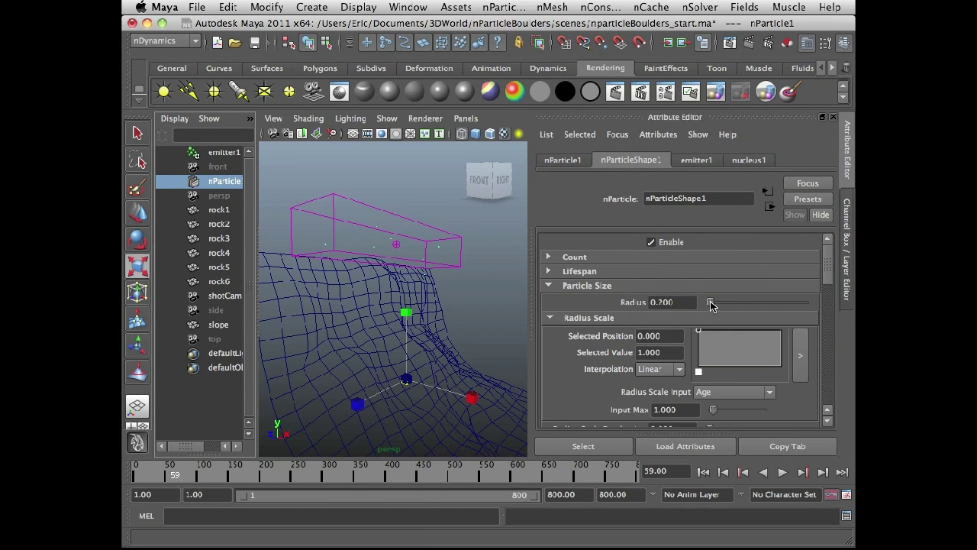
Set nParticleShape1's particle Radius to 5.414
drag(711, 304, 739, 315)
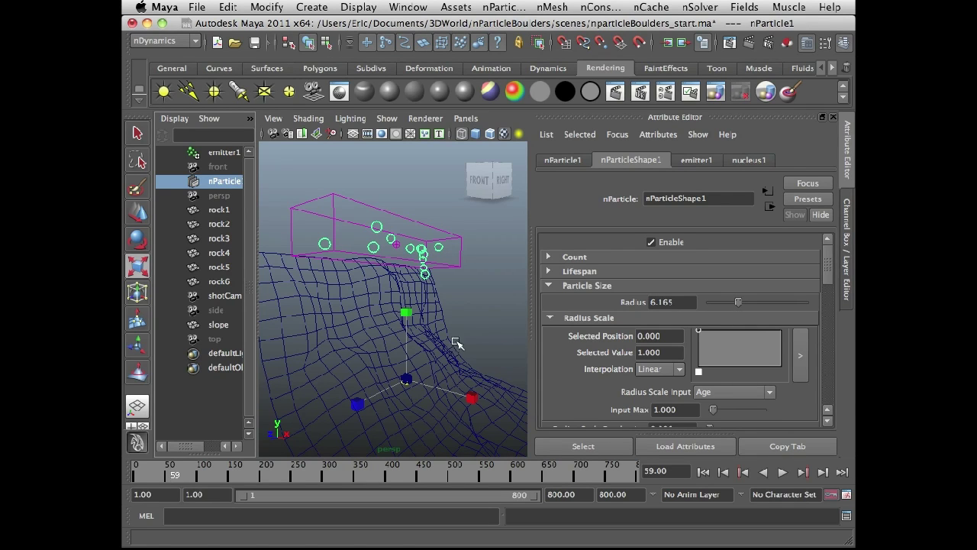
click(222, 211)
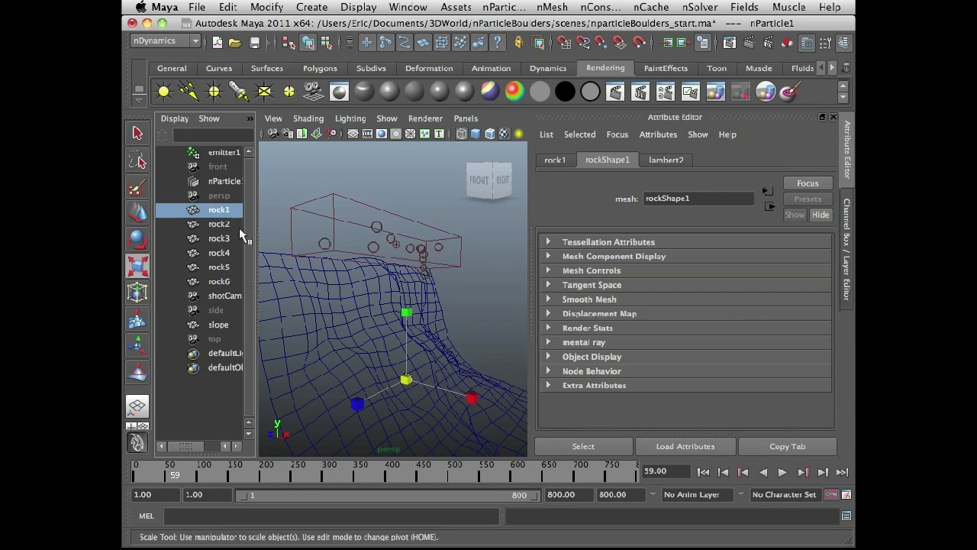
click(142, 139)
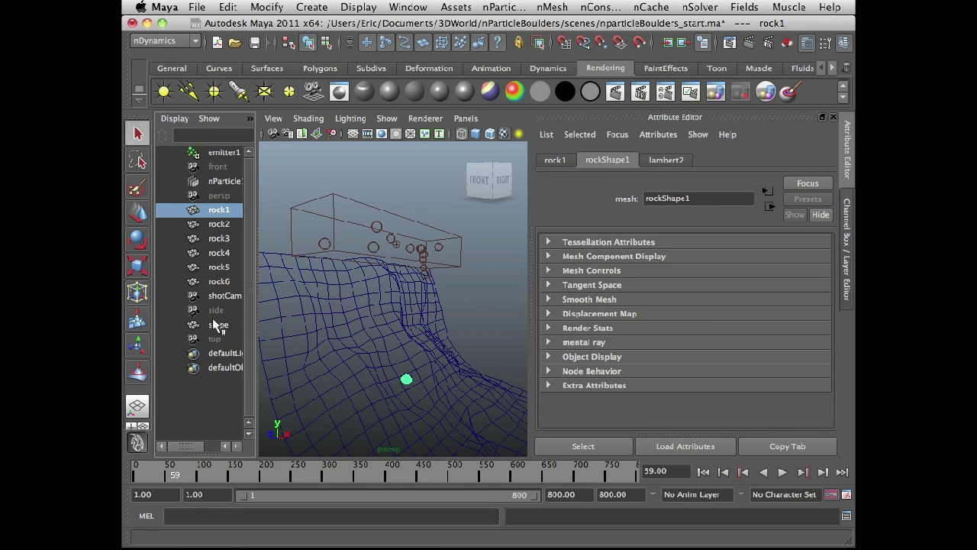
click(222, 182)
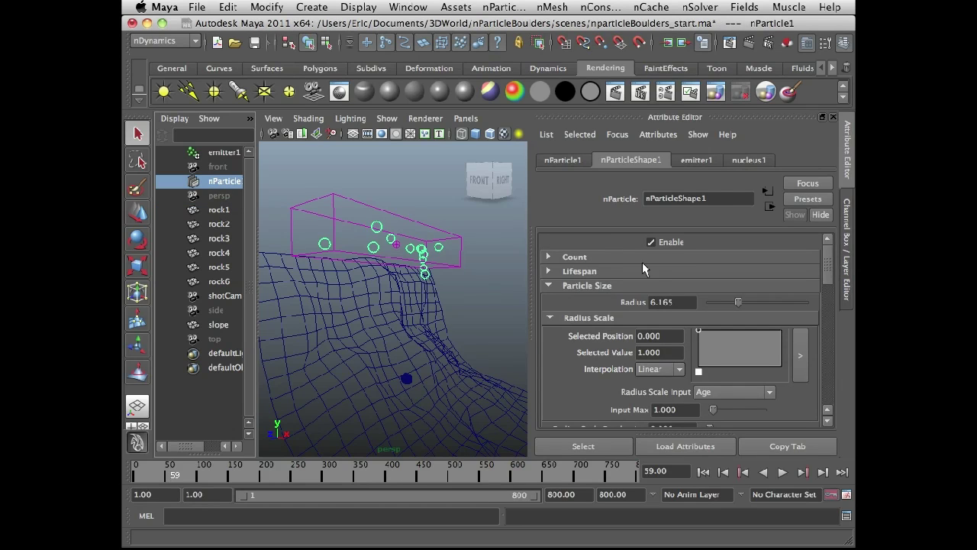
drag(738, 303, 735, 302)
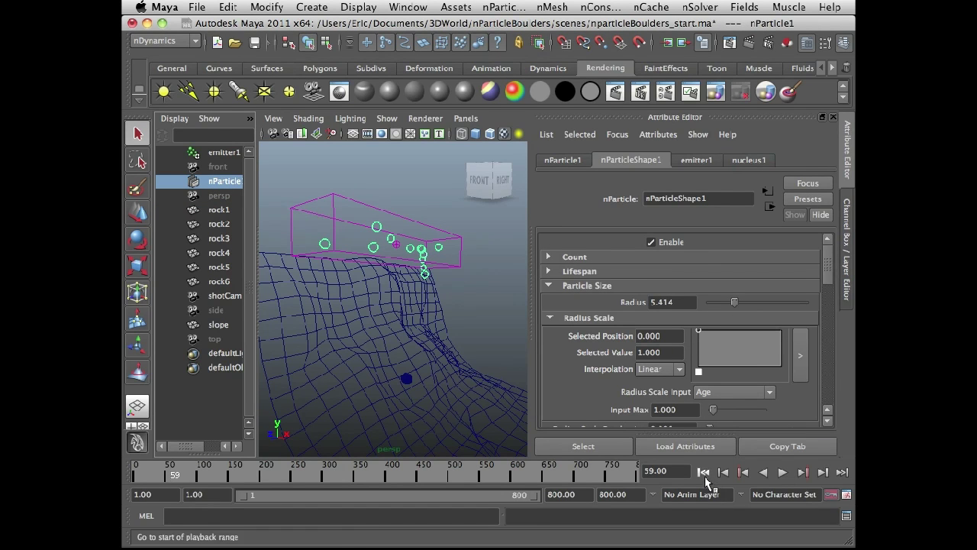
Preview the emission to frame 153, then raise the emitter box higher above the slope
click(703, 472)
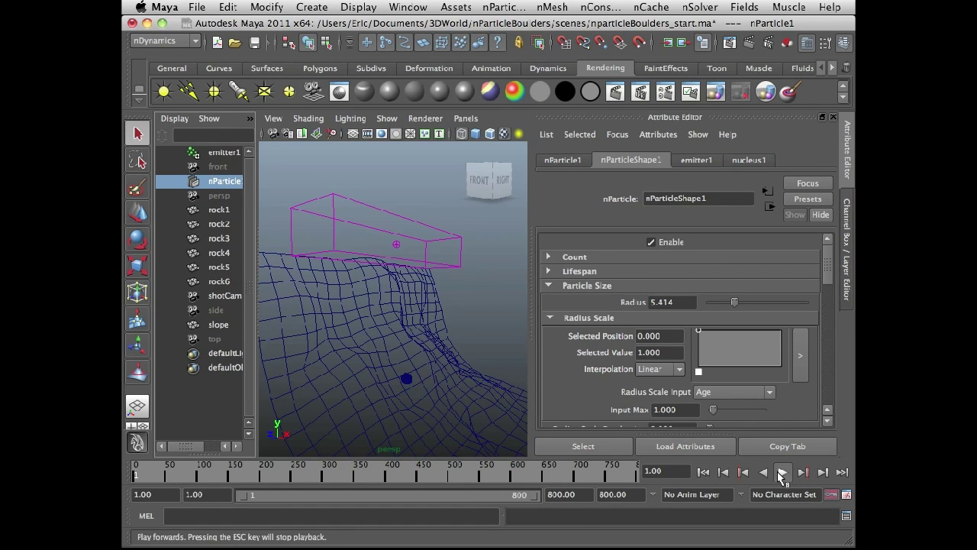
click(782, 472)
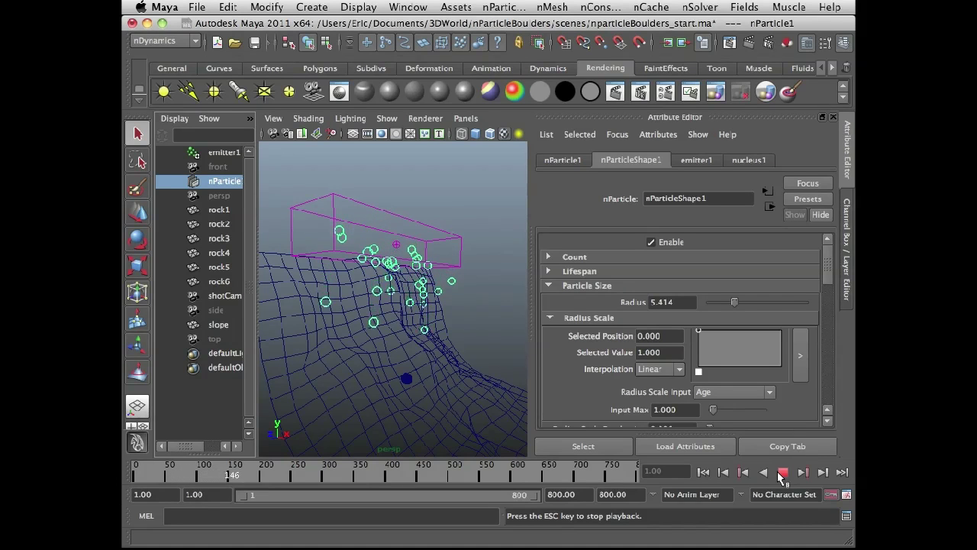
click(782, 472)
click(461, 262)
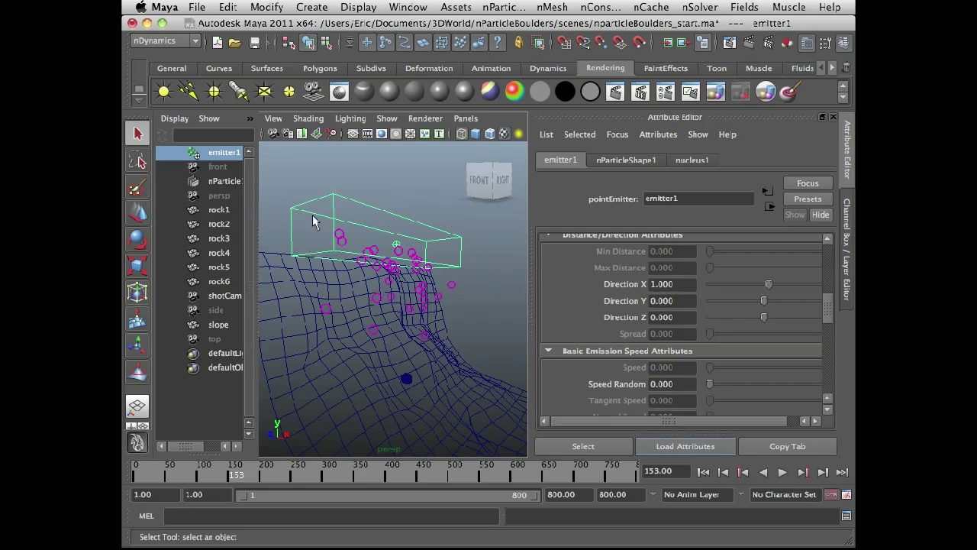
click(137, 212)
drag(398, 197, 398, 178)
Replay the emission from the start to frame 163 and orbit around the emitter
click(703, 472)
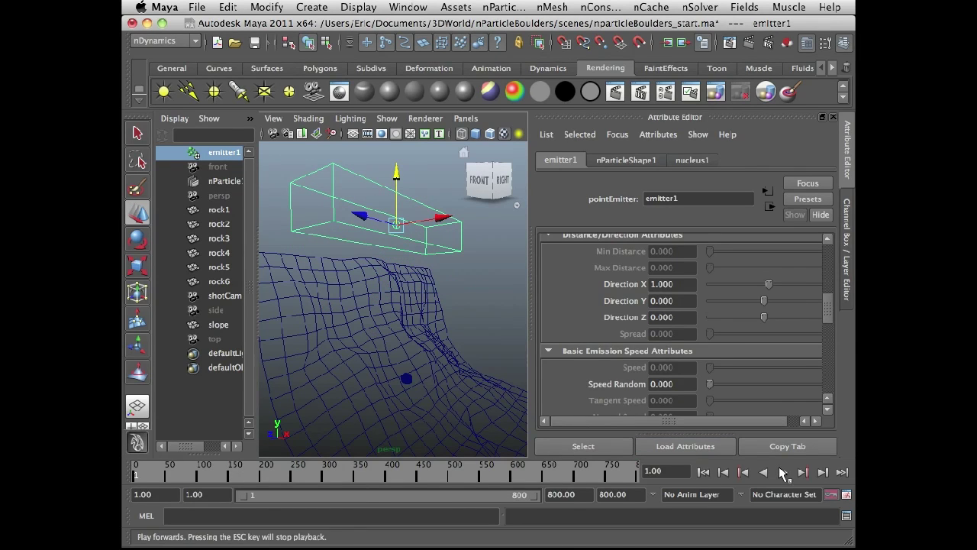
click(782, 472)
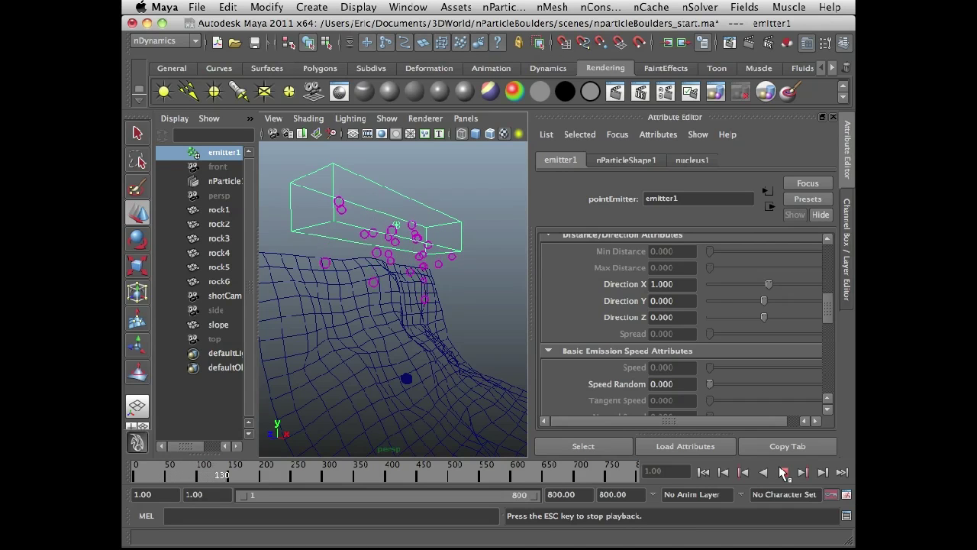
click(783, 472)
key(w)
alt+drag(366, 307, 399, 305)
Switch to smooth shading and select the slope mesh, zooming in on it
key(5)
alt+drag(463, 326, 399, 321)
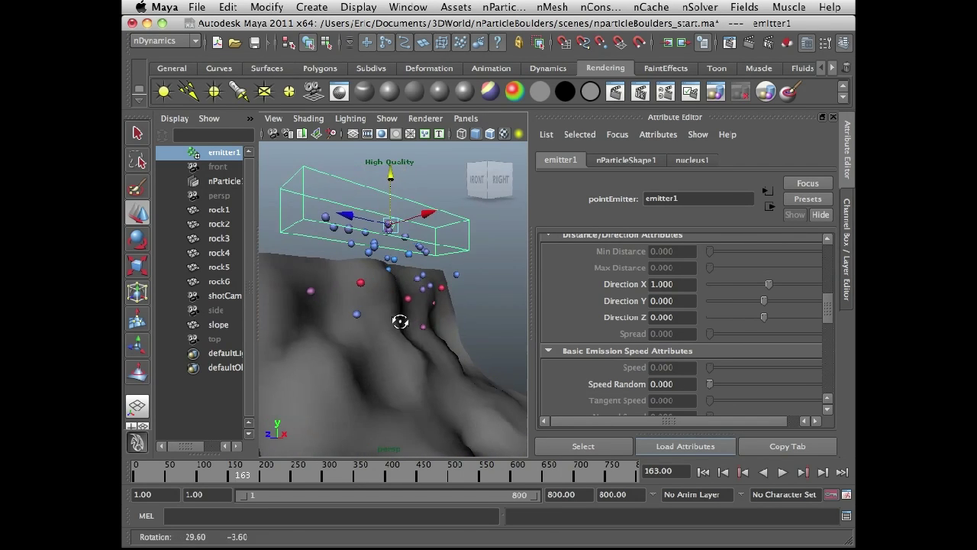
click(443, 382)
alt+drag(404, 368, 382, 359)
alt+right_drag(407, 367, 354, 230)
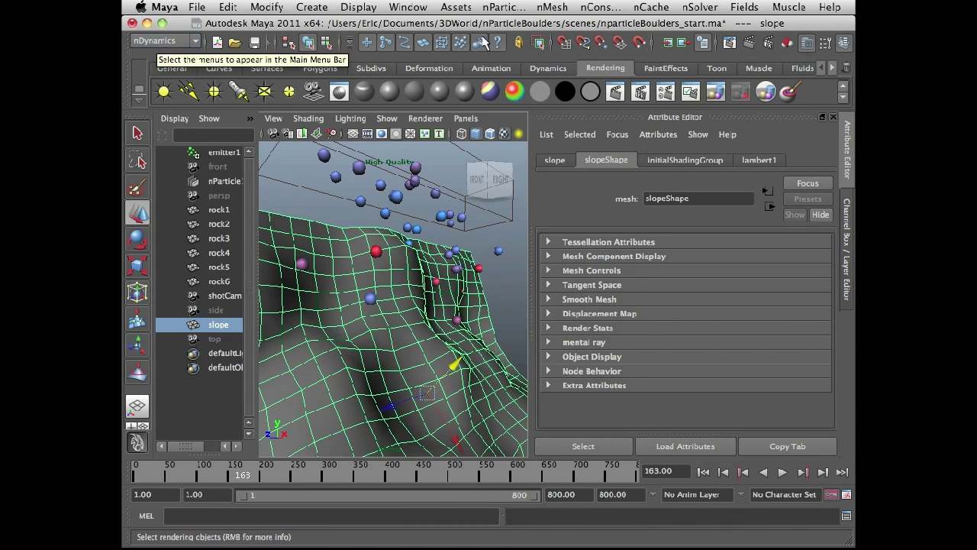
Make the slope a passive collider (nRigid1) and replay the simulation from the start
click(550, 7)
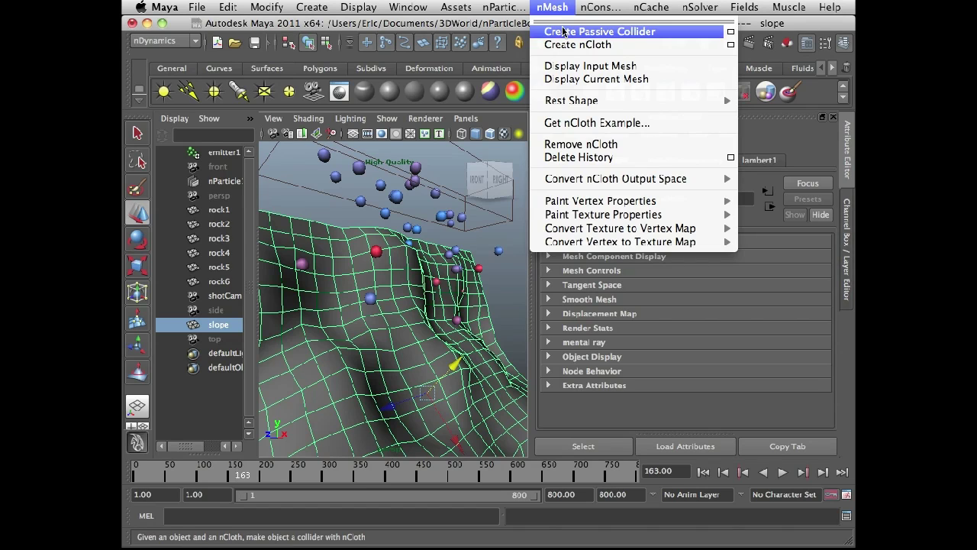
click(562, 32)
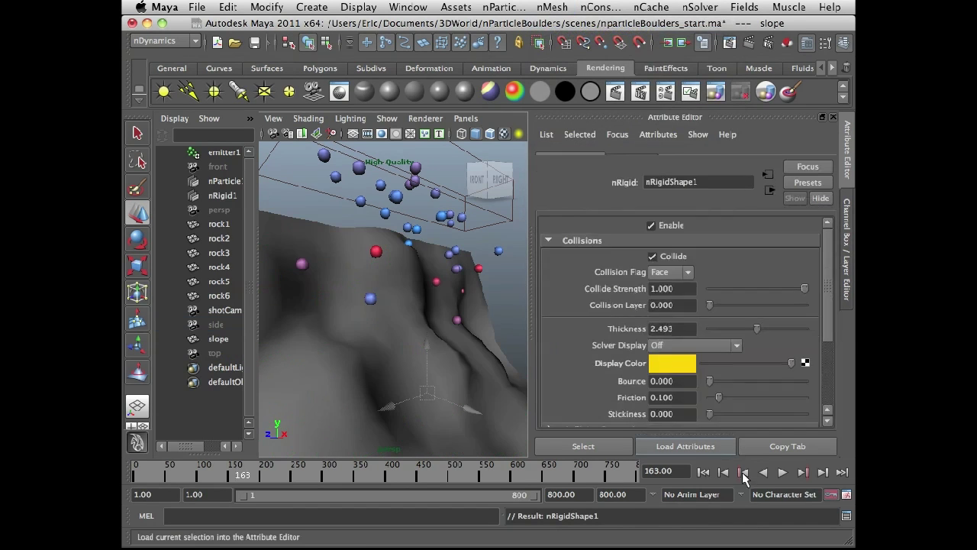
click(704, 472)
click(782, 472)
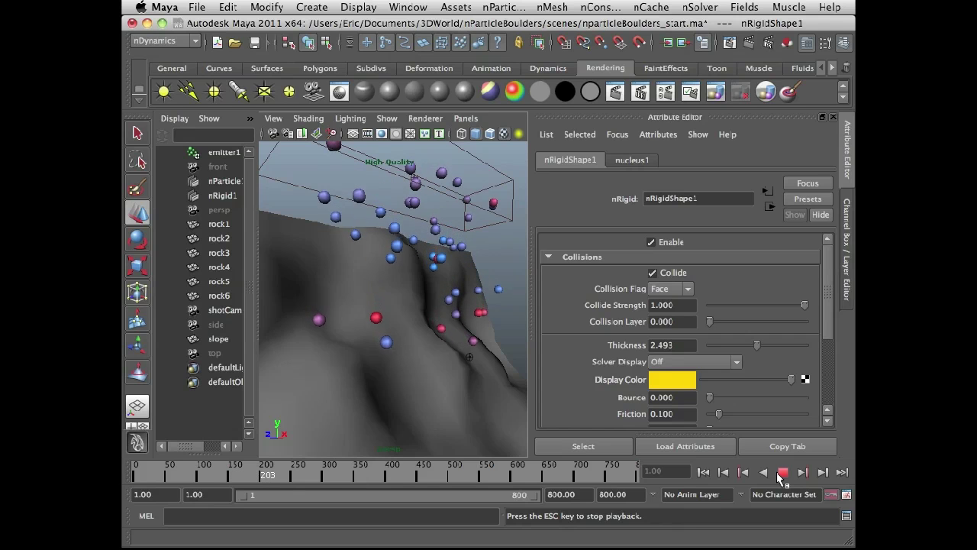
Stop at frame 237, view through shotCam, play to frame 467, then select the slope
click(783, 472)
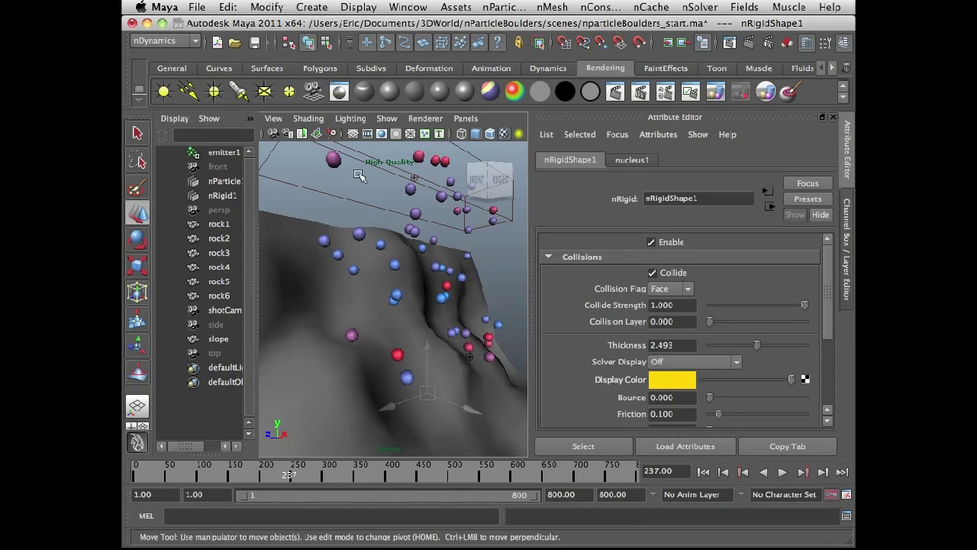
click(470, 120)
mouse_move(535, 134)
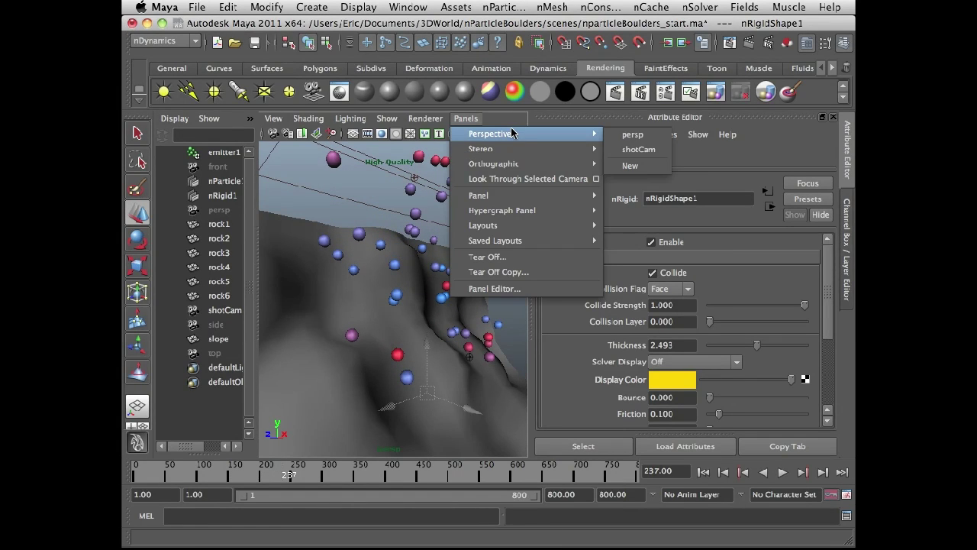
click(641, 151)
click(781, 473)
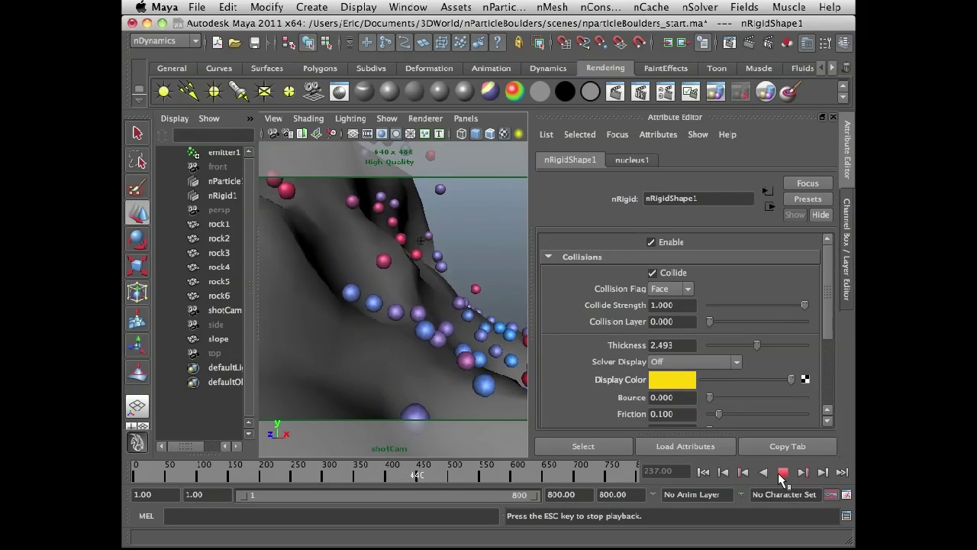
click(783, 474)
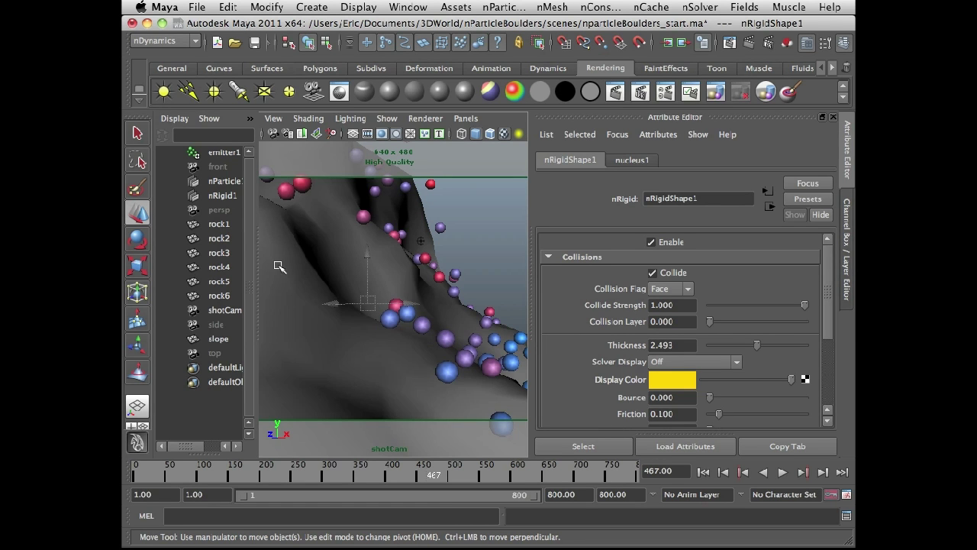
click(218, 338)
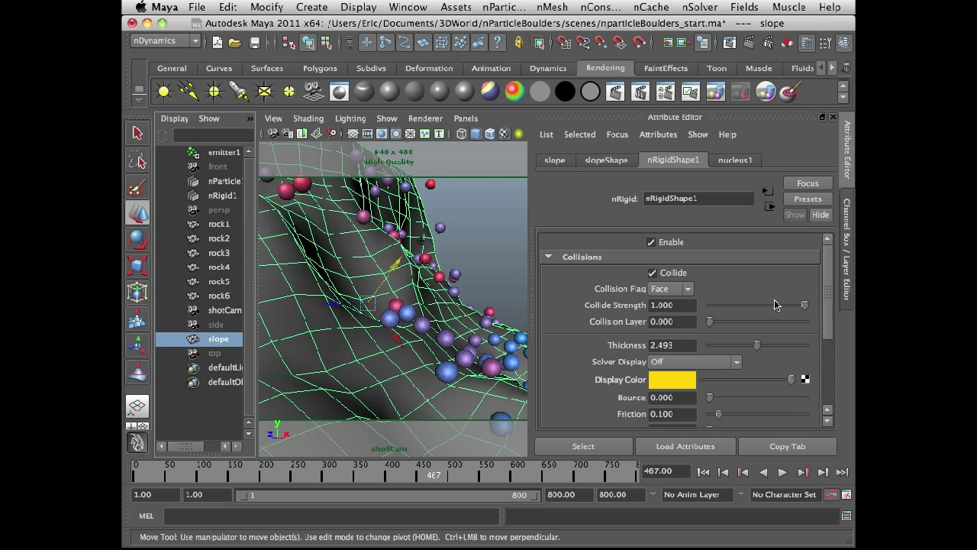
Set the slope collider's Bounce to 0.068 and Friction to 0.346, replaying to frame 605 to test
drag(832, 316, 833, 340)
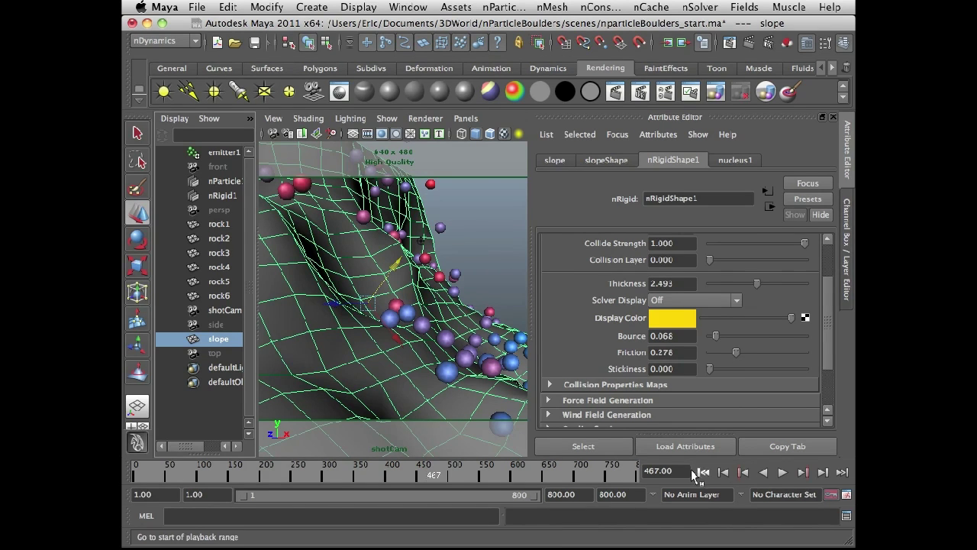
click(703, 472)
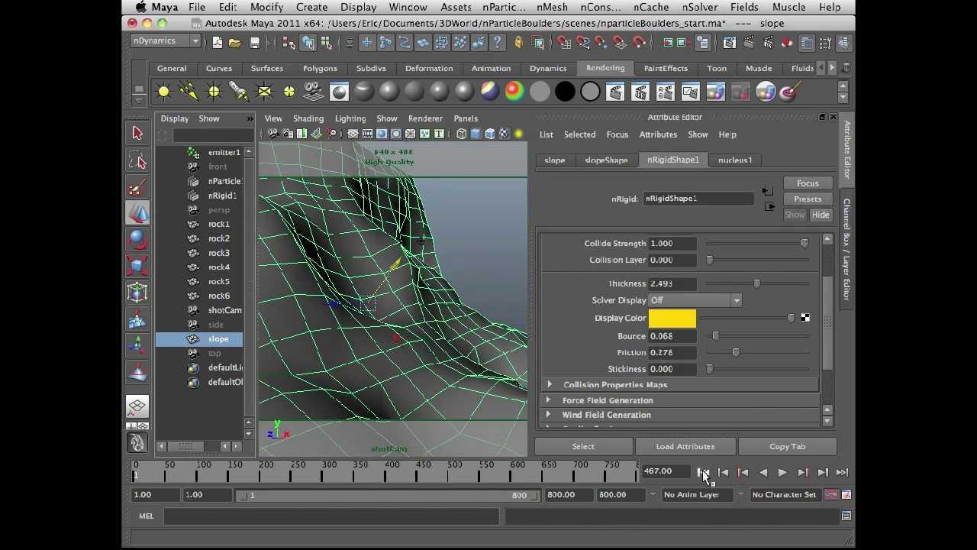
click(780, 472)
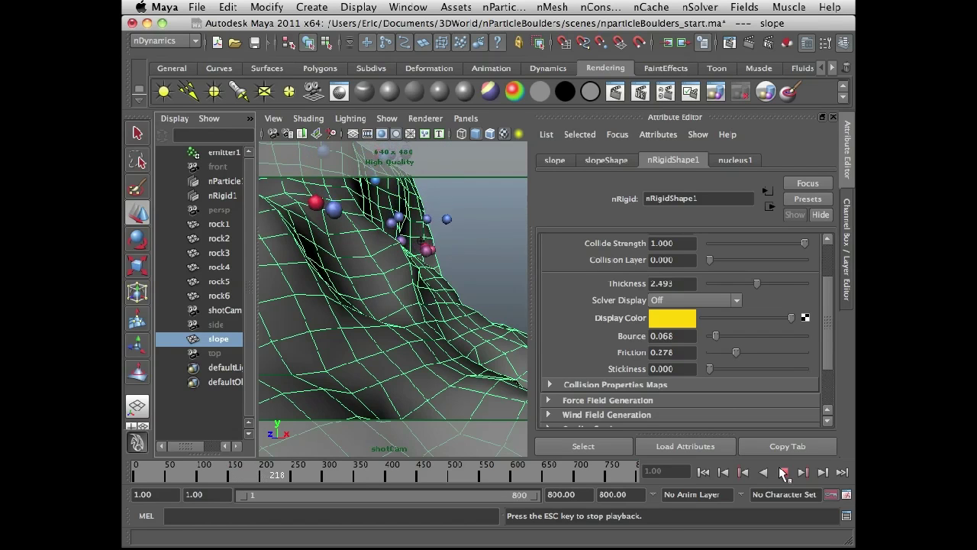
drag(736, 352, 742, 351)
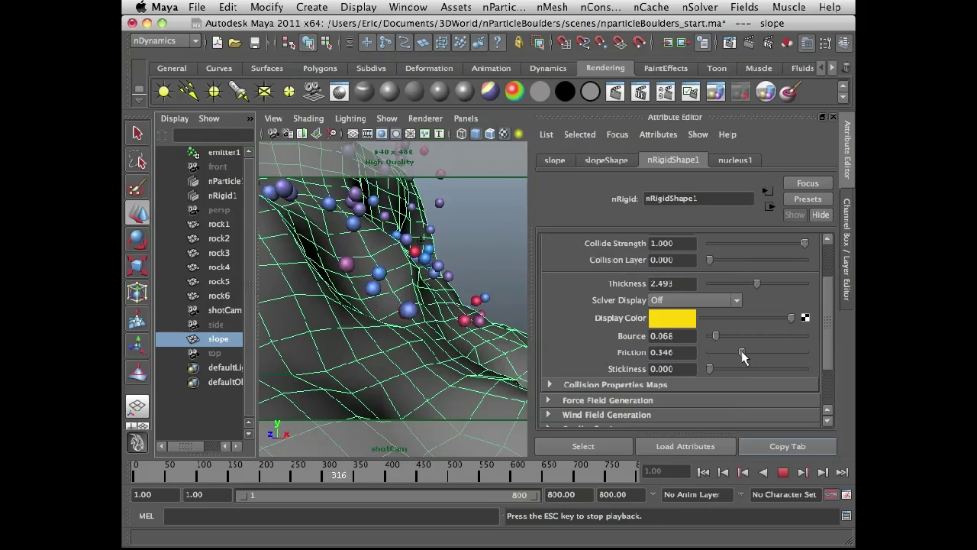
click(784, 474)
Rewind to frame 1 and switch the viewport back to the perspective camera
click(703, 472)
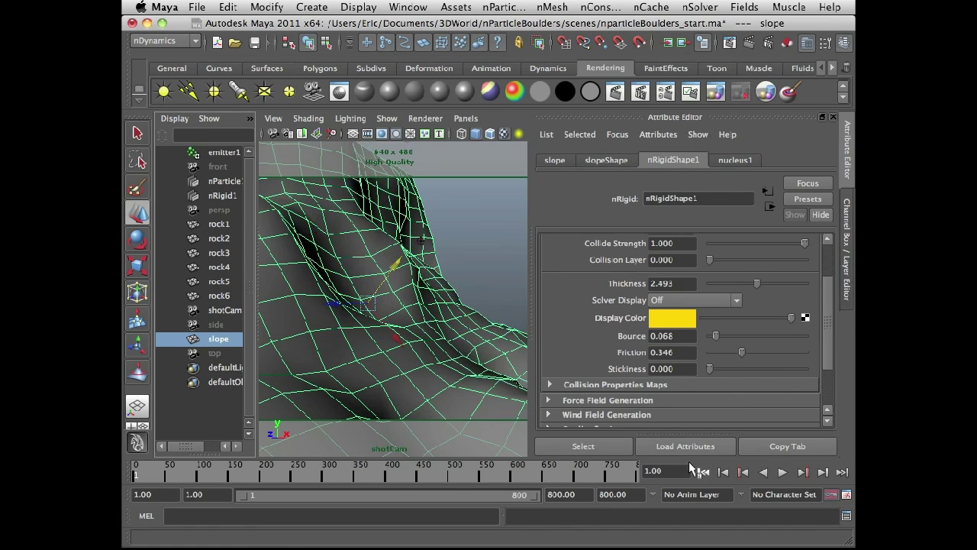
key(space)
drag(457, 242, 452, 273)
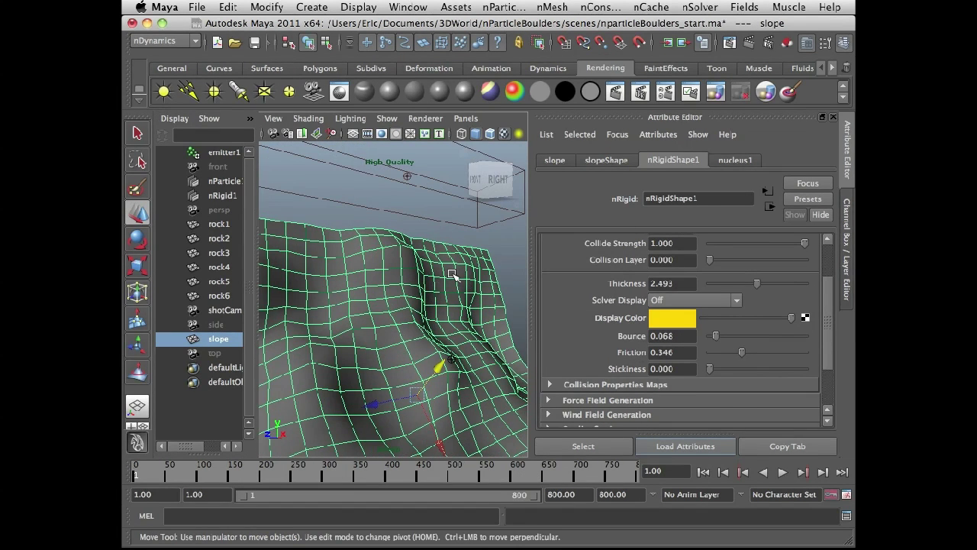
Select rock1–rock6 plus nParticle1 and create instancer1 with nParticles > Instancer (Replacement)
click(220, 223)
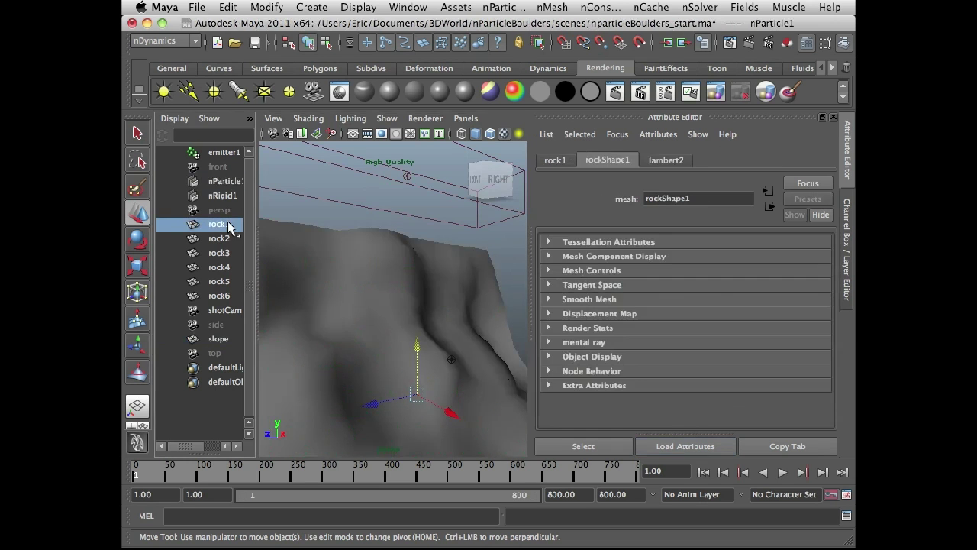
shift+click(227, 296)
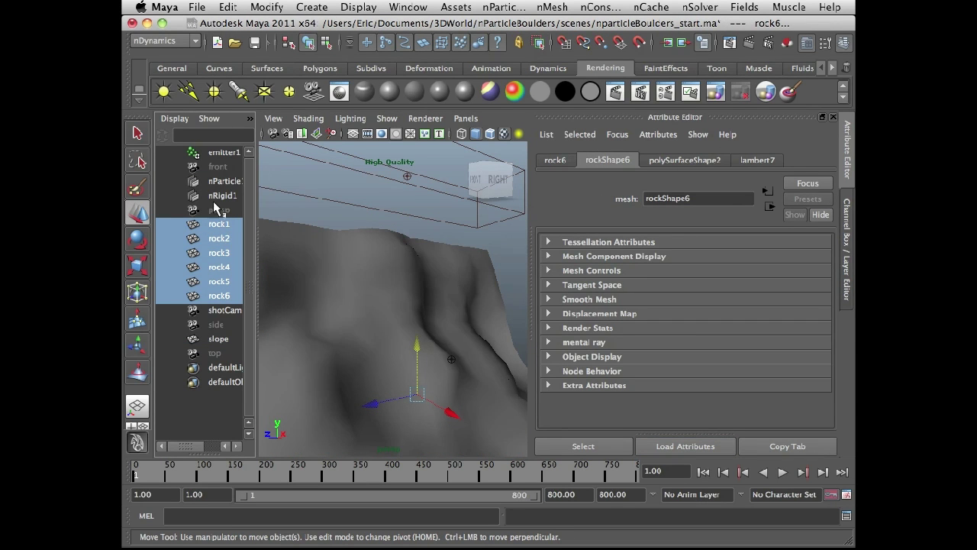
ctrl+click(224, 182)
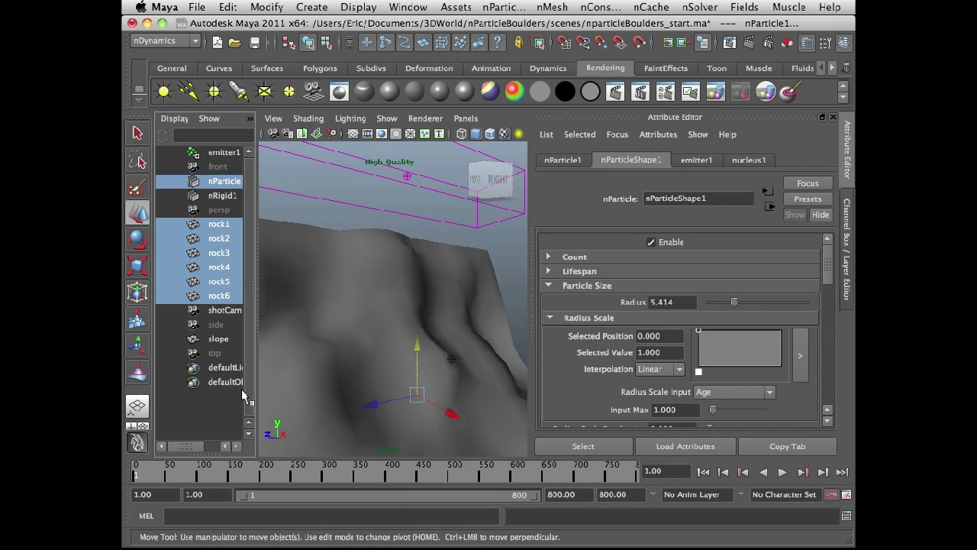
drag(256, 389, 330, 344)
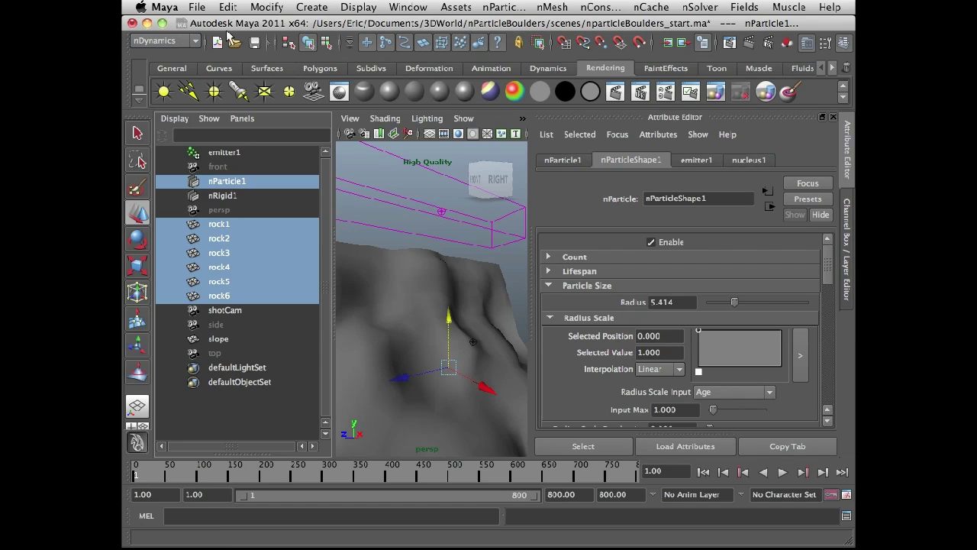
click(506, 8)
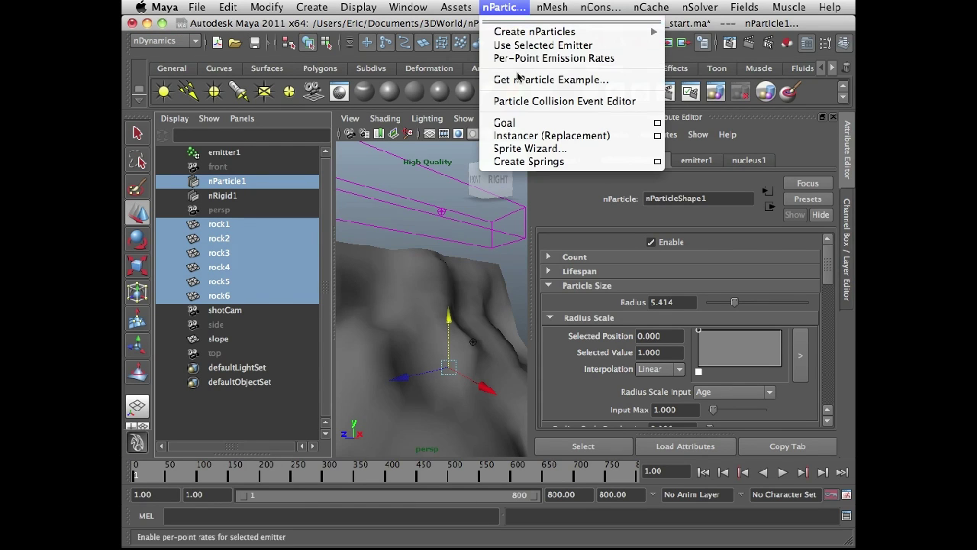
click(527, 135)
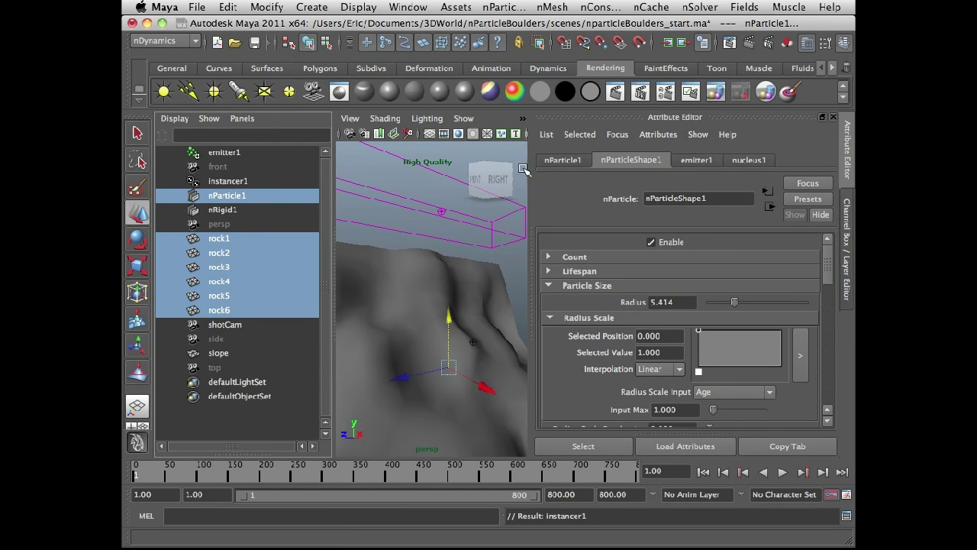
Select instancer1 and check that its Instanced Objects list rock1 through rock6
click(227, 182)
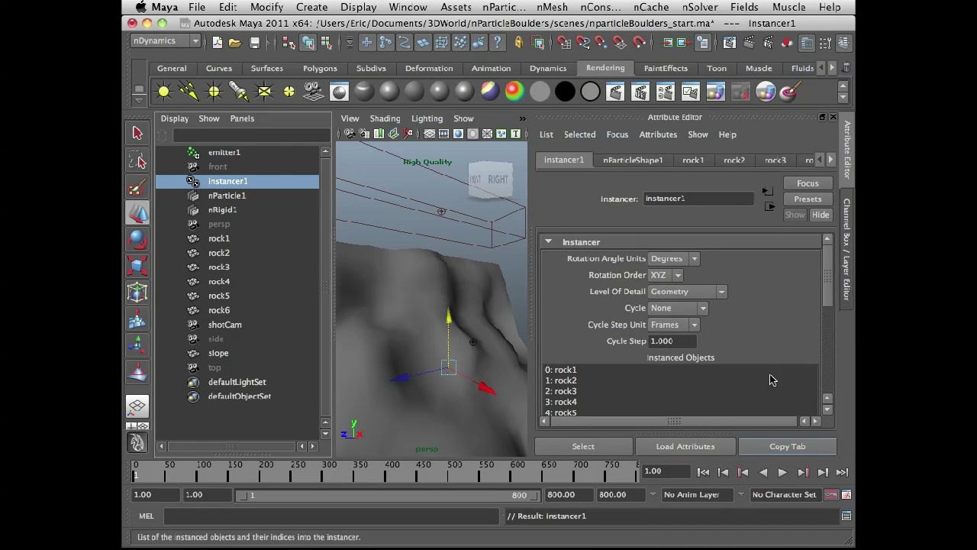
scroll(830, 297, down, 3)
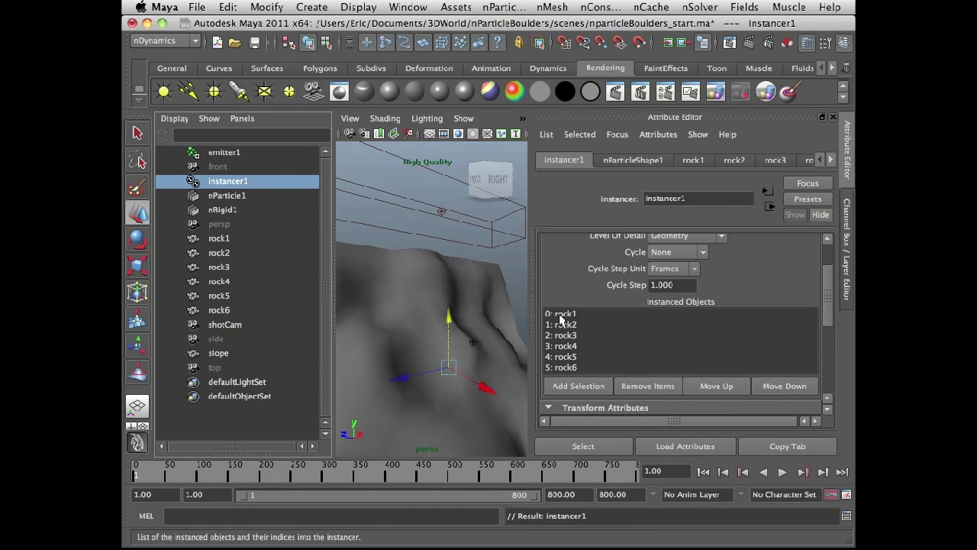
scroll(561, 319, up, 1)
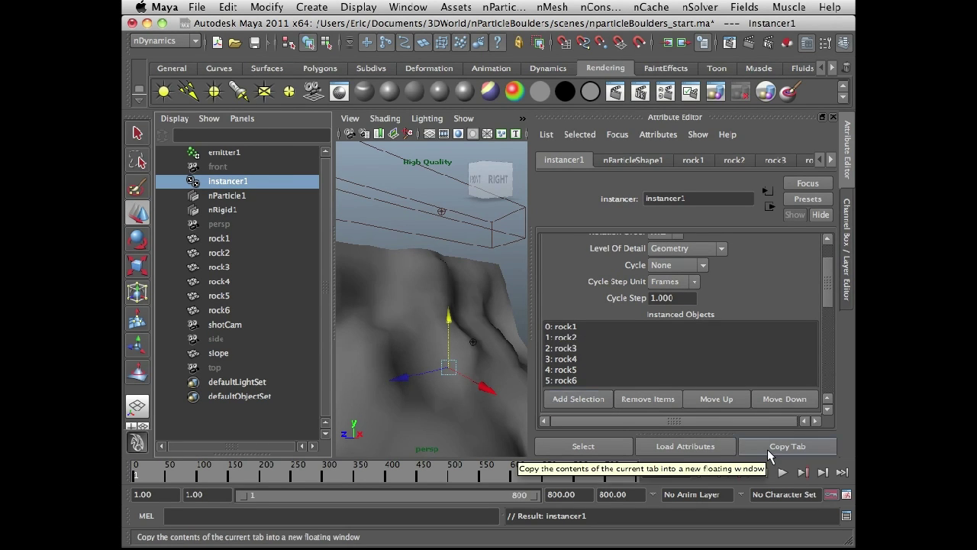
Play the simulation to frame 104, toggle wireframe and shaded display, then select nParticle1
click(781, 472)
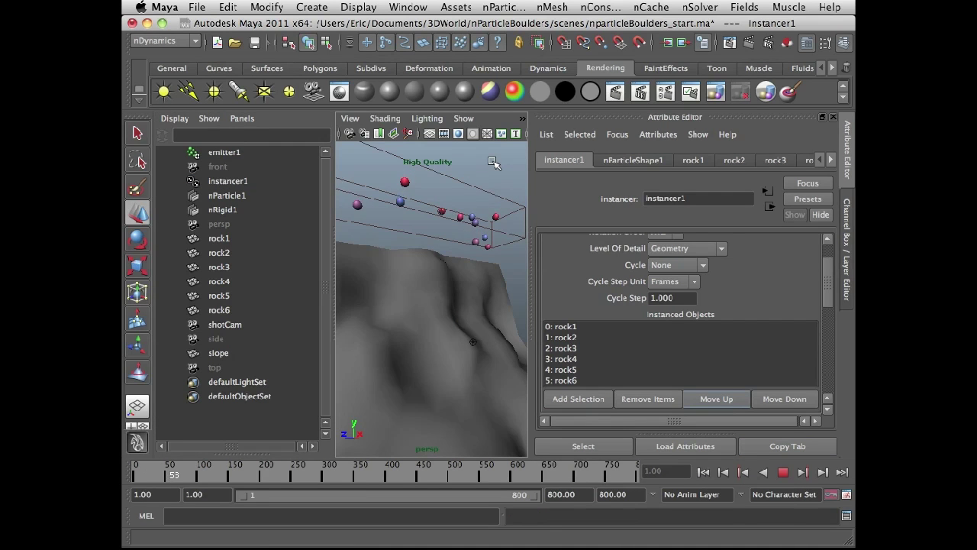
click(783, 471)
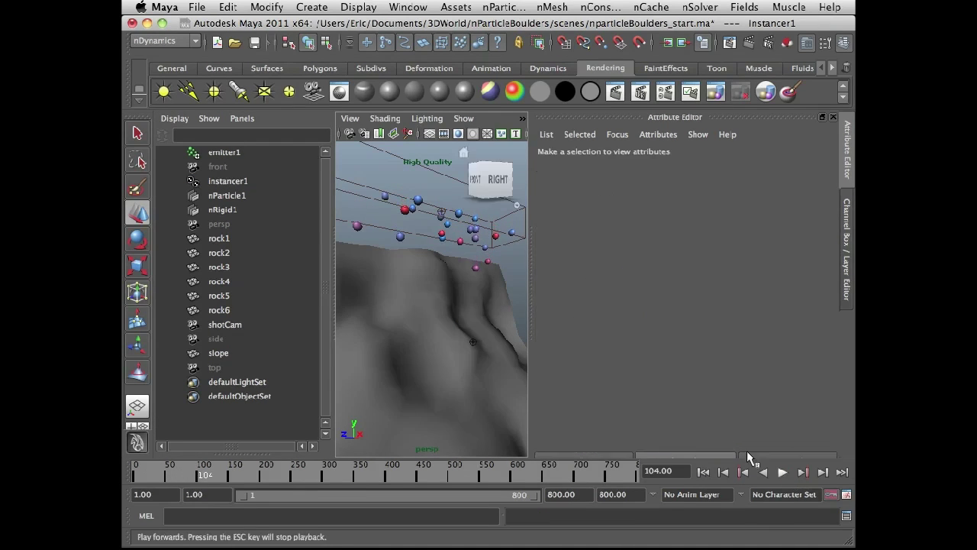
key(4)
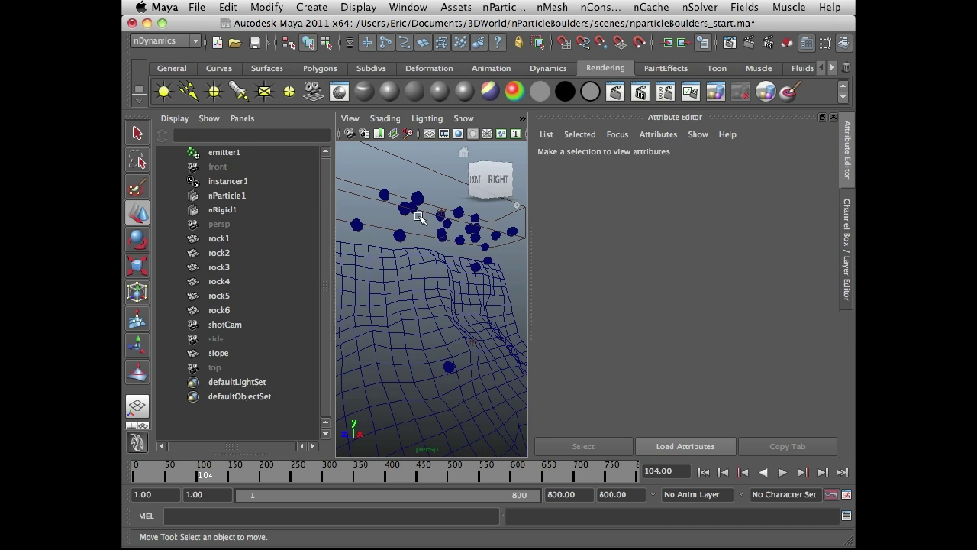
click(221, 240)
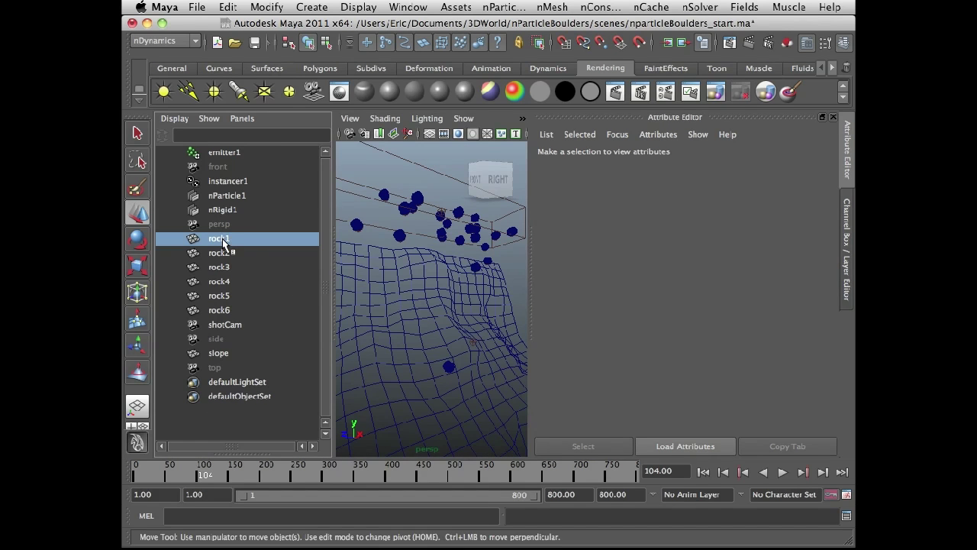
click(394, 175)
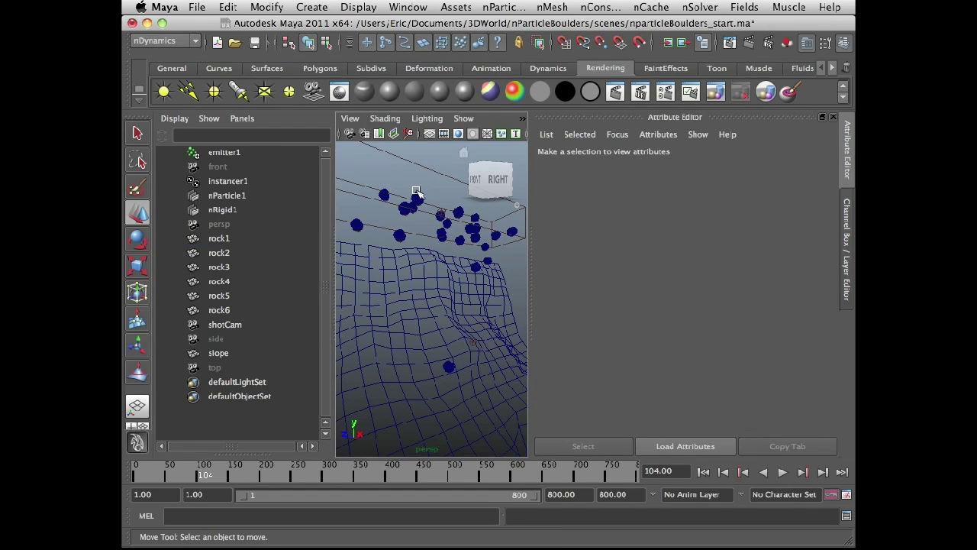
key(5)
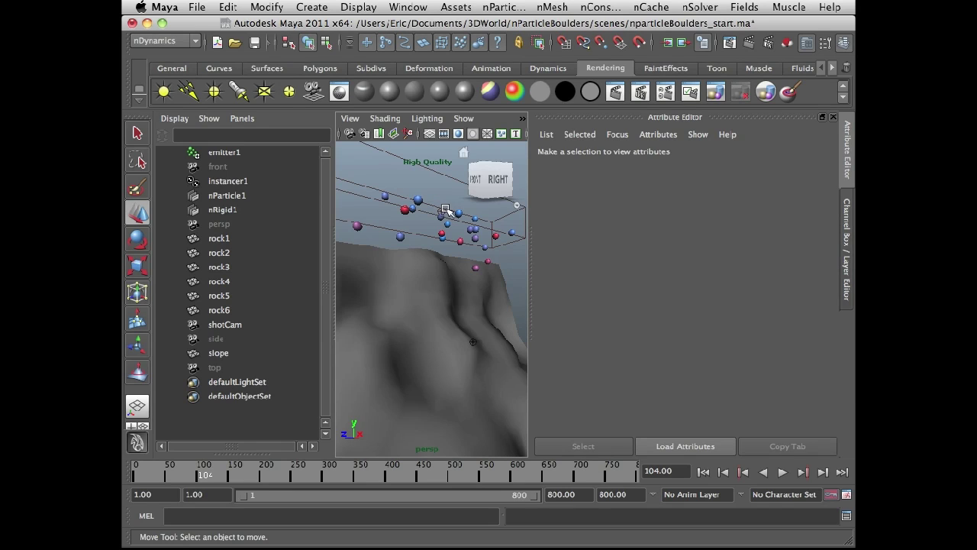
click(227, 196)
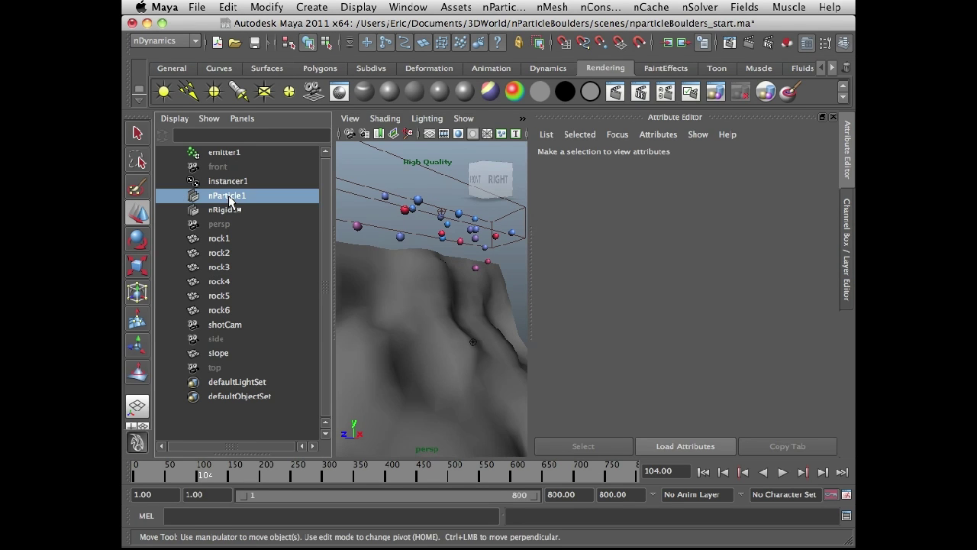
Lower nParticleShape1's Opacity to 0 in its Shading section
drag(832, 267, 829, 381)
click(548, 294)
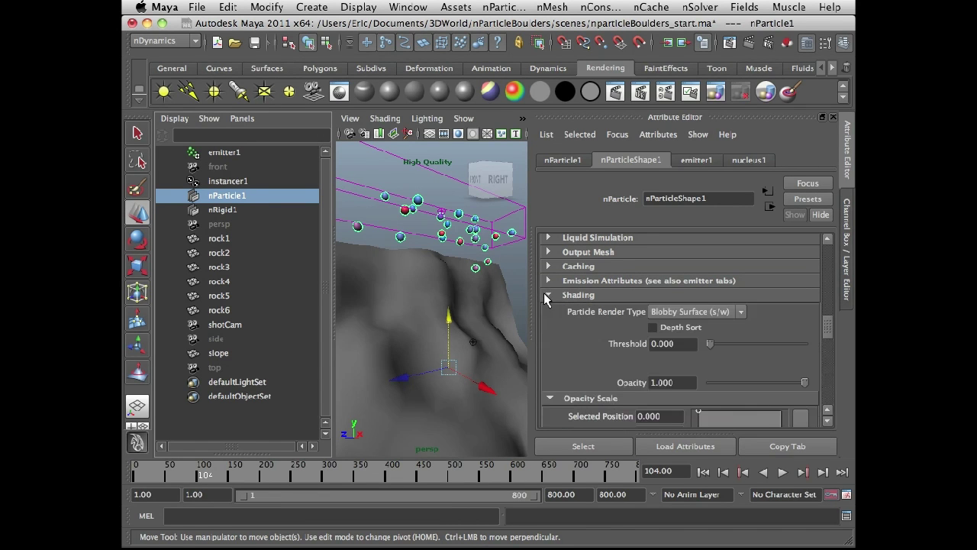
drag(805, 383, 695, 383)
Rewind and replay the simulation, stopping at frame 45 with no spheres visible
click(502, 261)
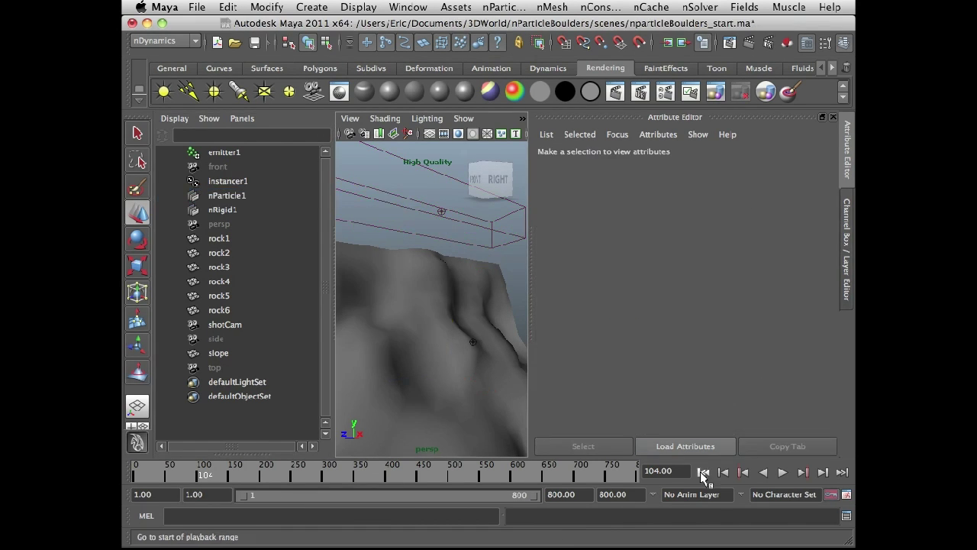
click(703, 472)
click(783, 472)
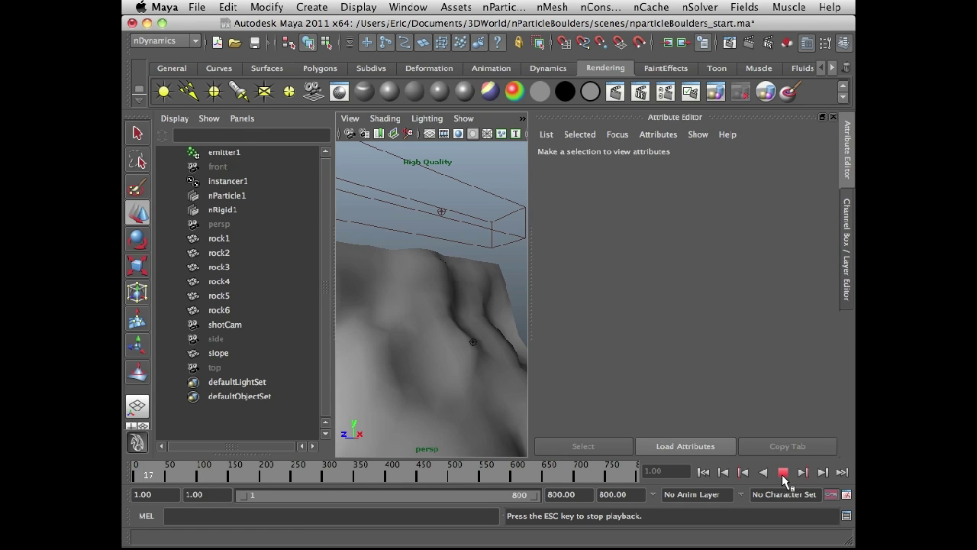
click(783, 473)
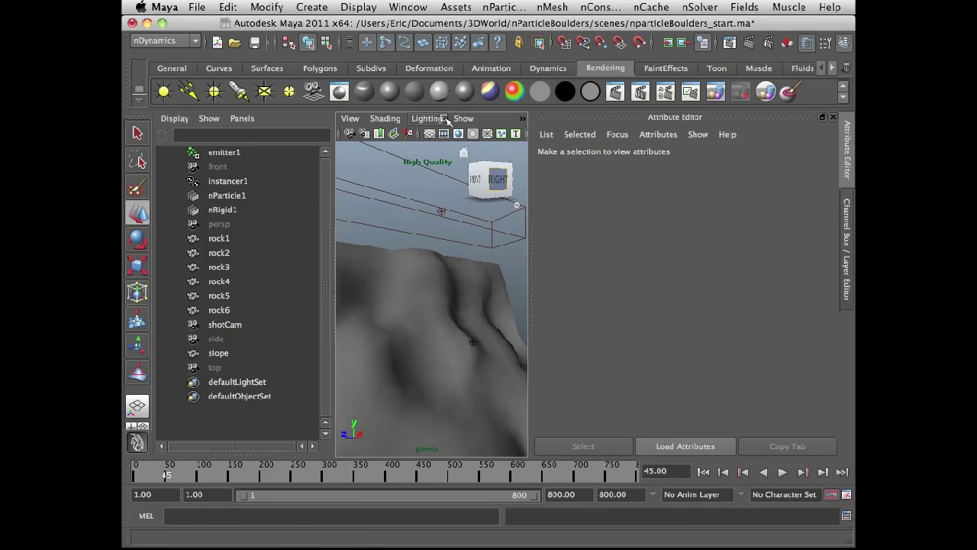
click(385, 118)
Show the Channel Box and switch the viewport renderer to Default Quality, then back to High Quality Rendering
click(427, 119)
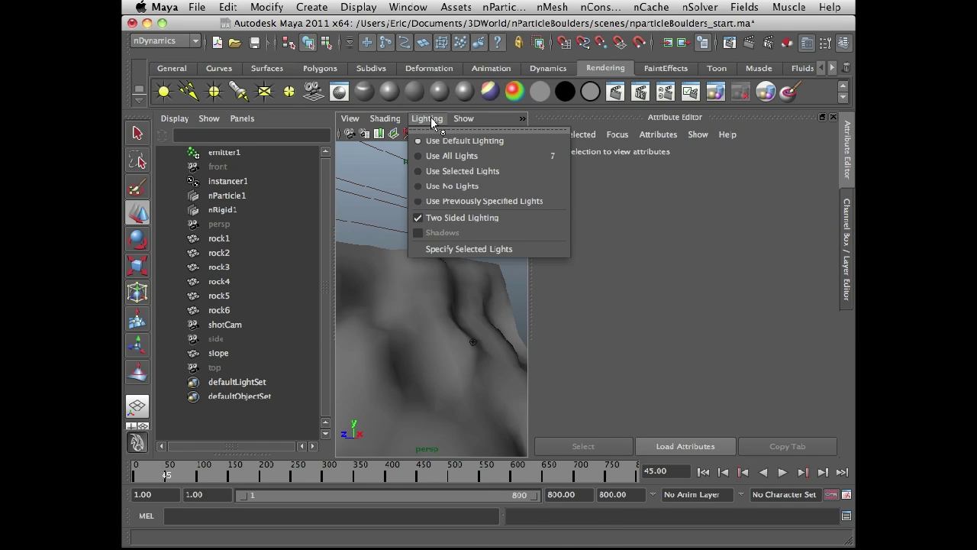
click(851, 131)
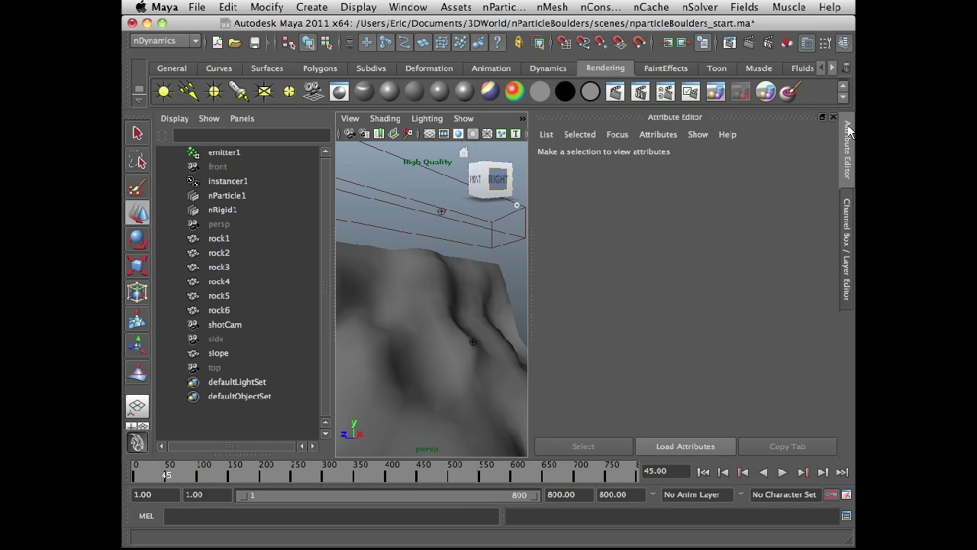
click(849, 229)
click(502, 118)
click(508, 142)
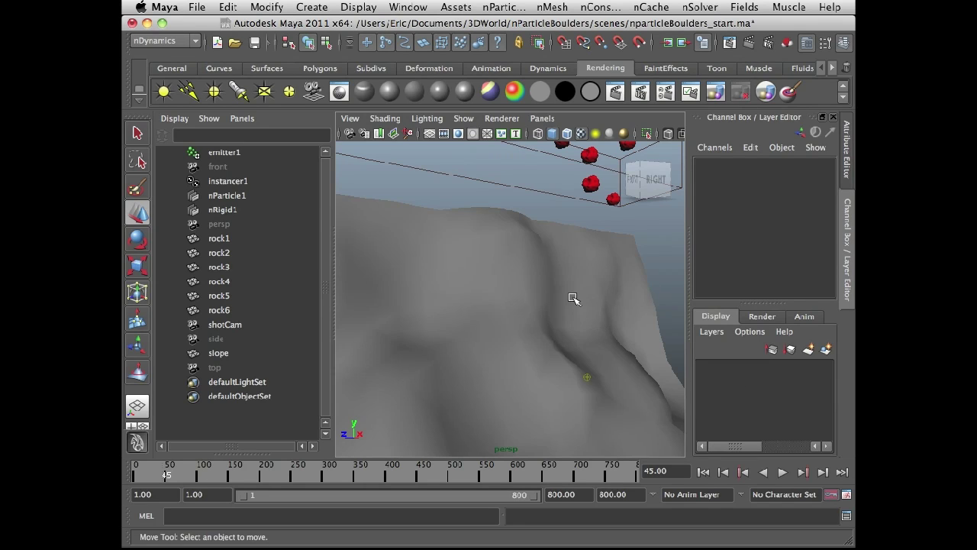
click(502, 118)
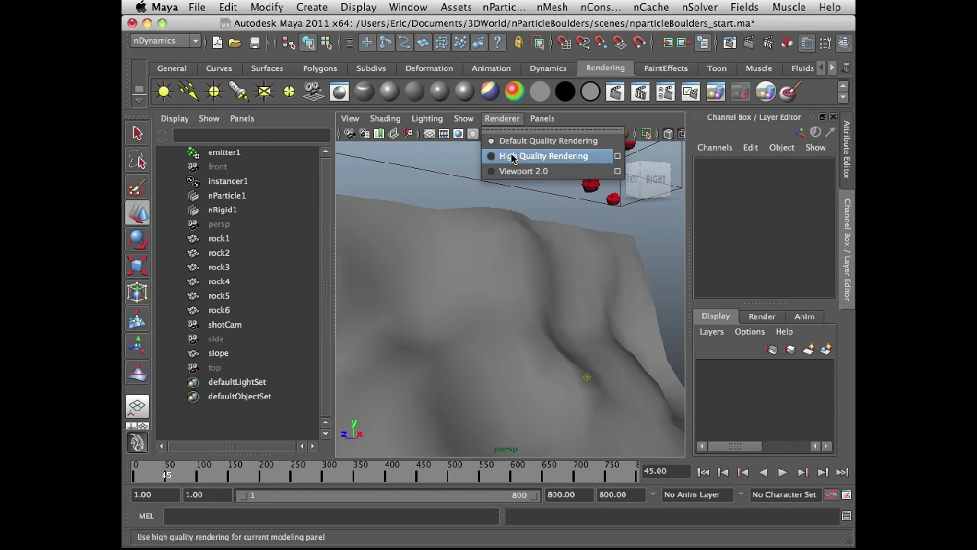
click(512, 156)
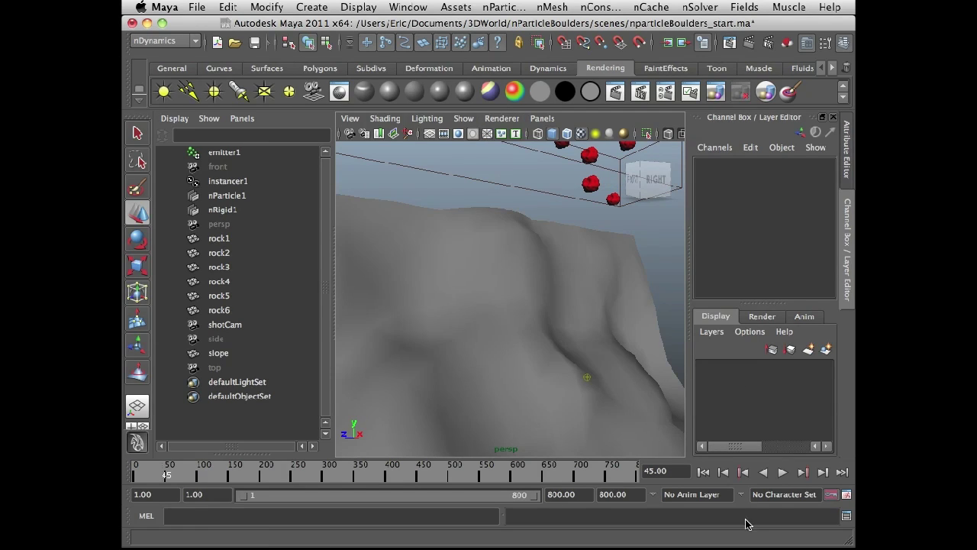
Rewind and play the simulation to frame 288, with red rocks scattered down the slope
click(703, 473)
click(782, 473)
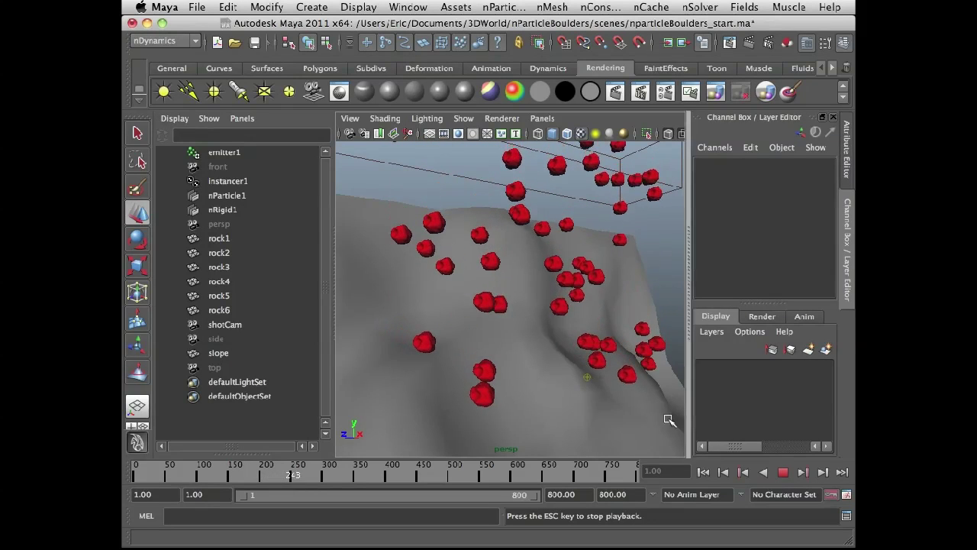
click(782, 472)
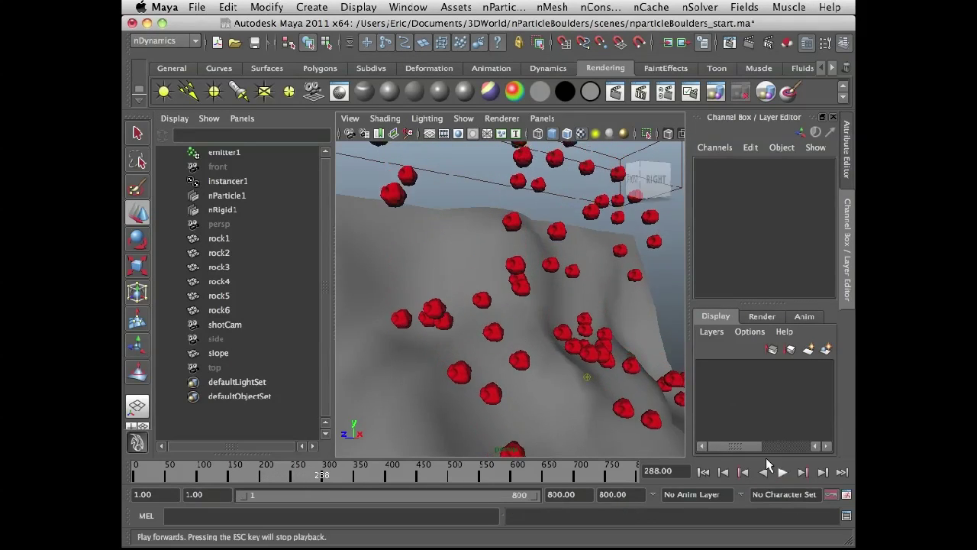
Select nParticle1, show its full attributes, and expand Per Particle (Array) Attributes
click(227, 195)
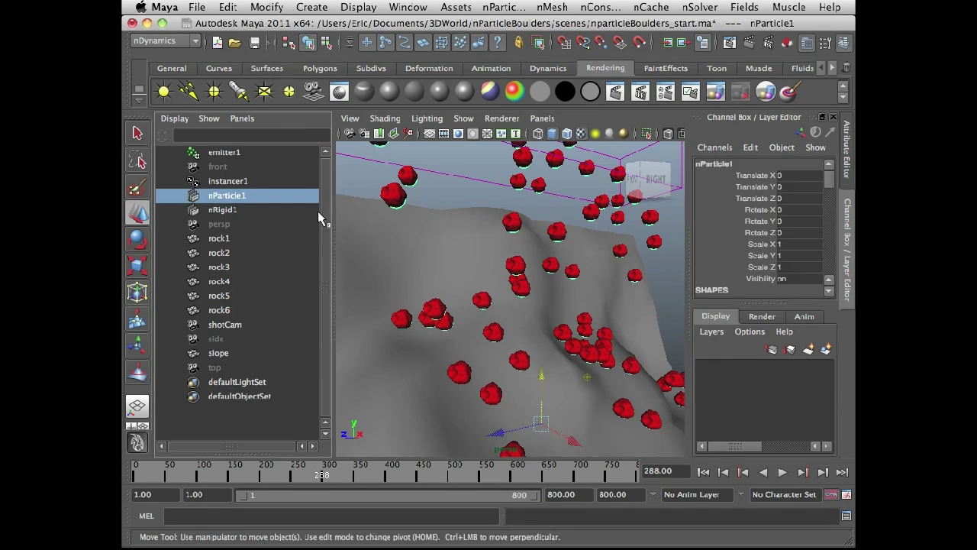
click(845, 169)
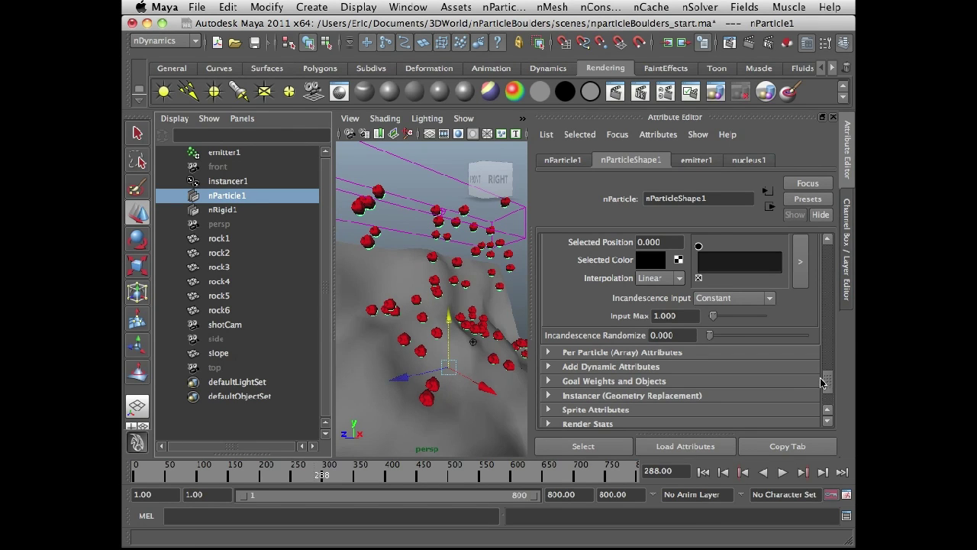
drag(828, 383, 828, 398)
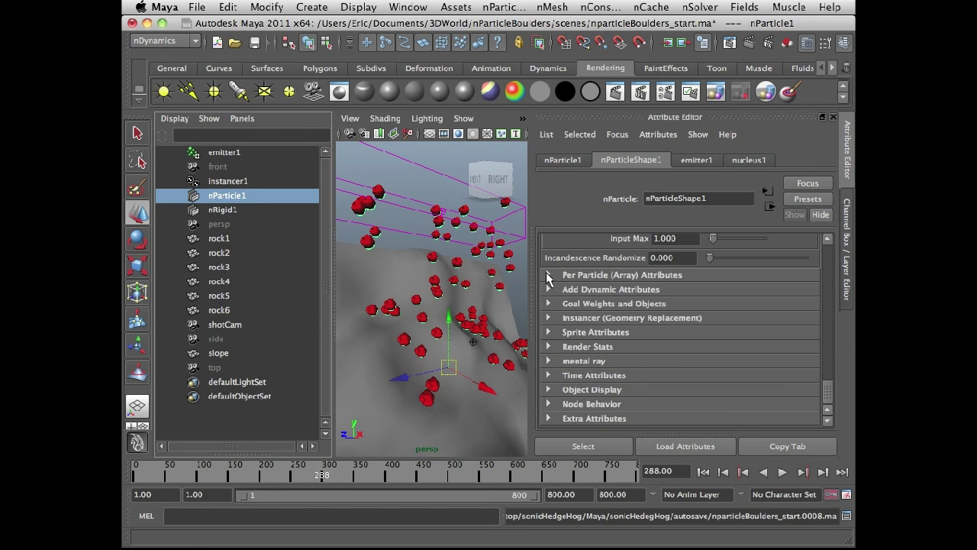
click(547, 273)
drag(834, 357, 832, 362)
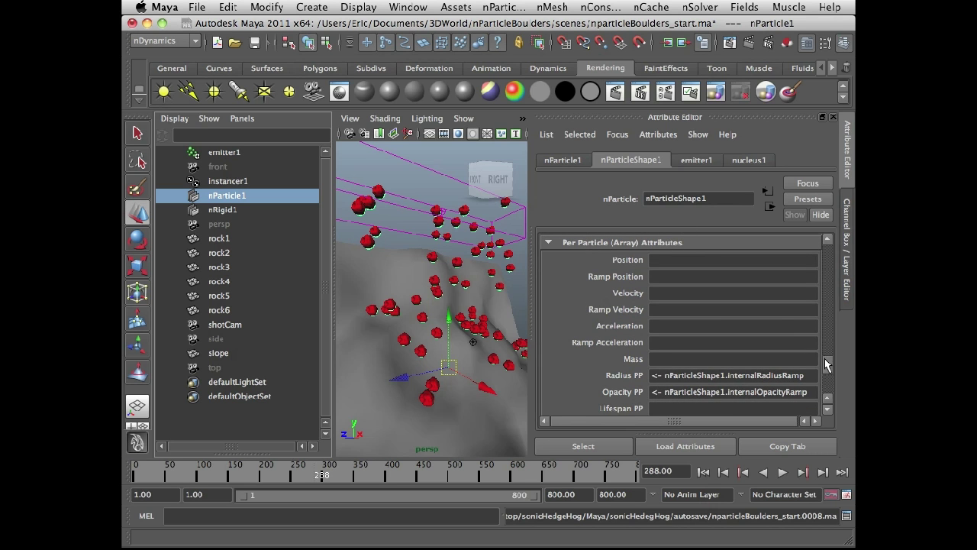
scroll(825, 364, down, 5)
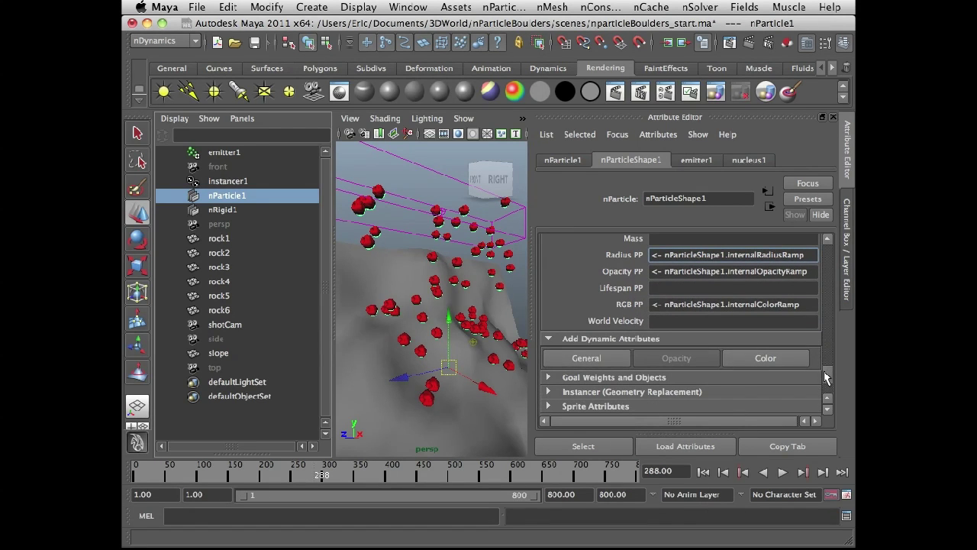
Create rockIndex as a Float, Per particle (array) attribute in the Add Attribute dialog
click(598, 360)
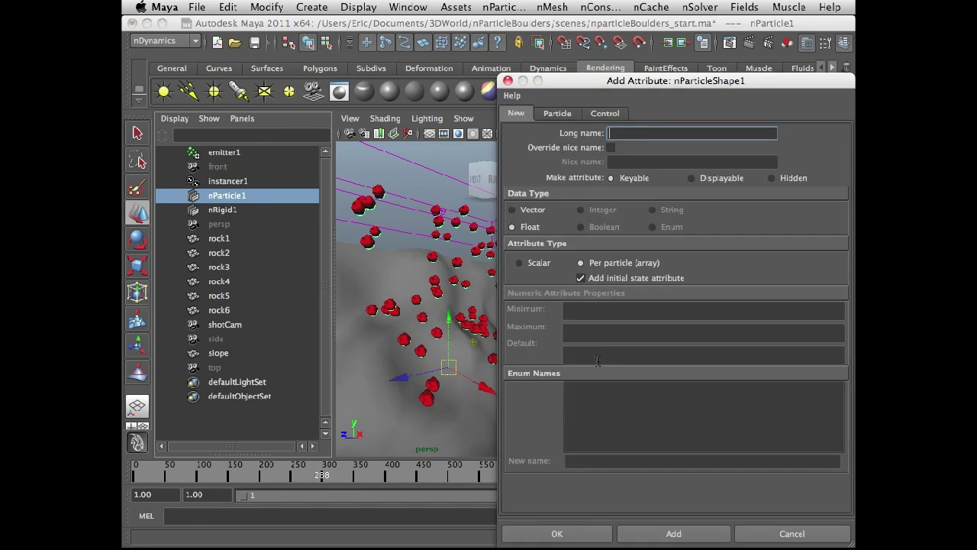
drag(598, 83, 519, 62)
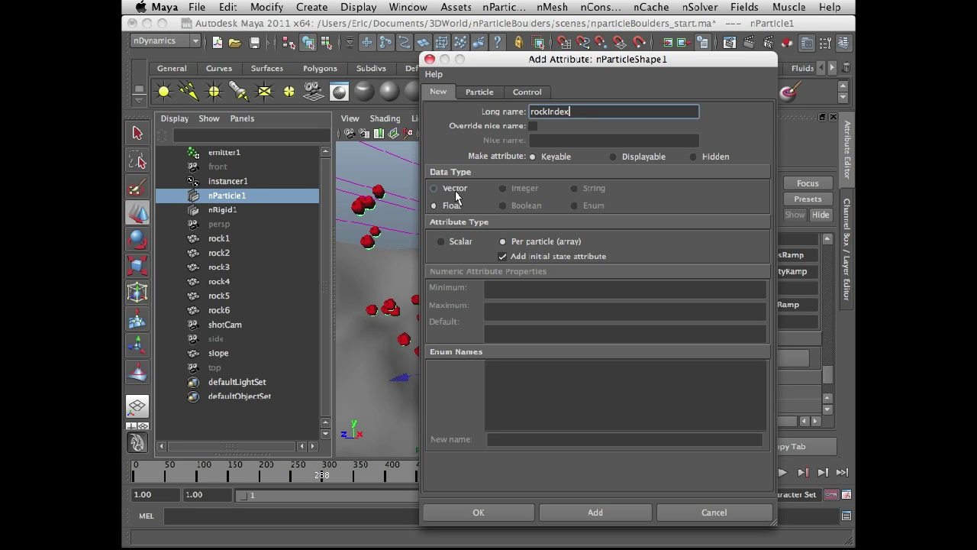
click(494, 516)
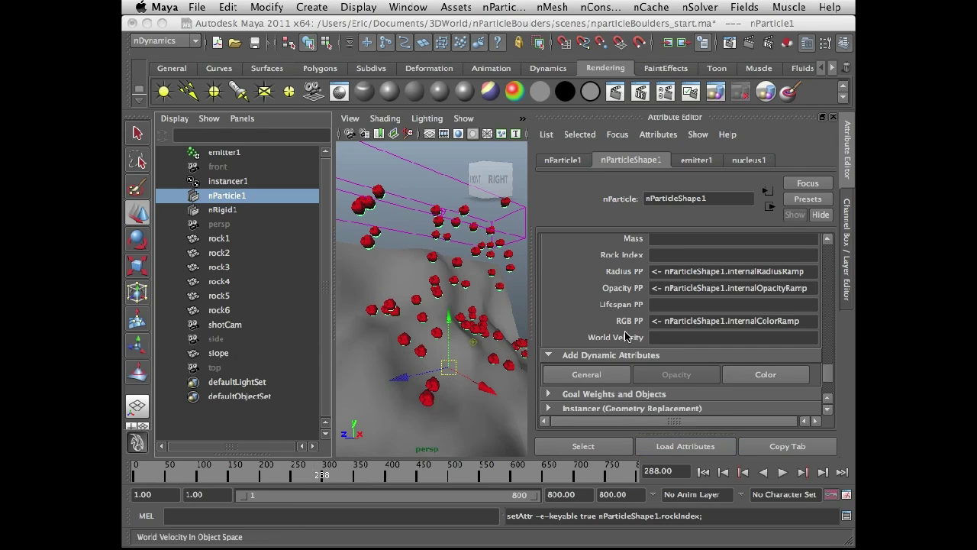
Open a Rock Index creation expression and enter nParticleShape1.rockIndex=rand(6)
right_click(663, 259)
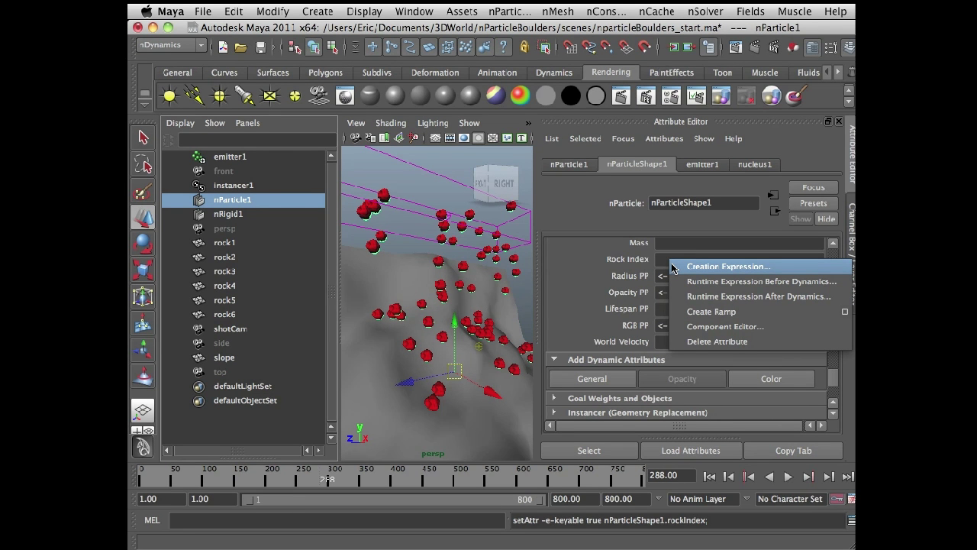
click(674, 267)
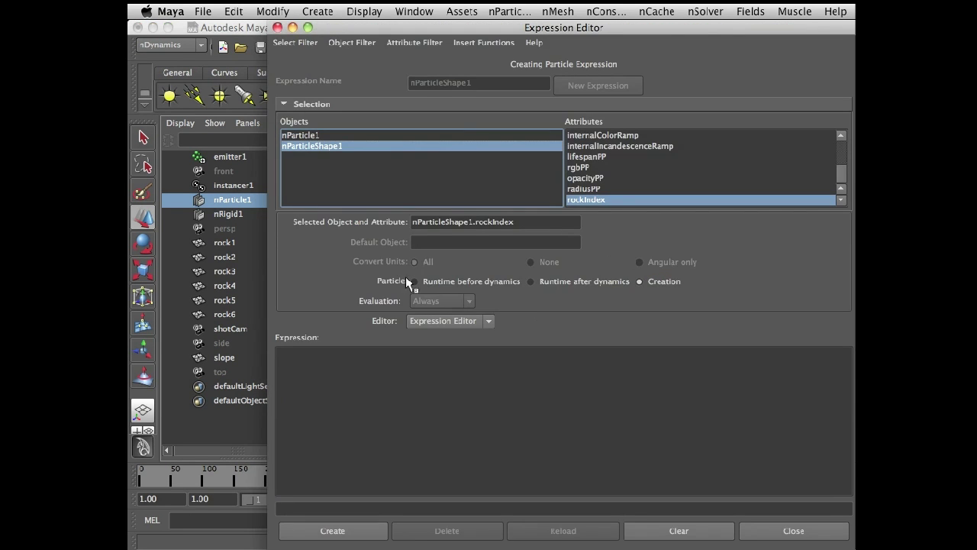
click(373, 356)
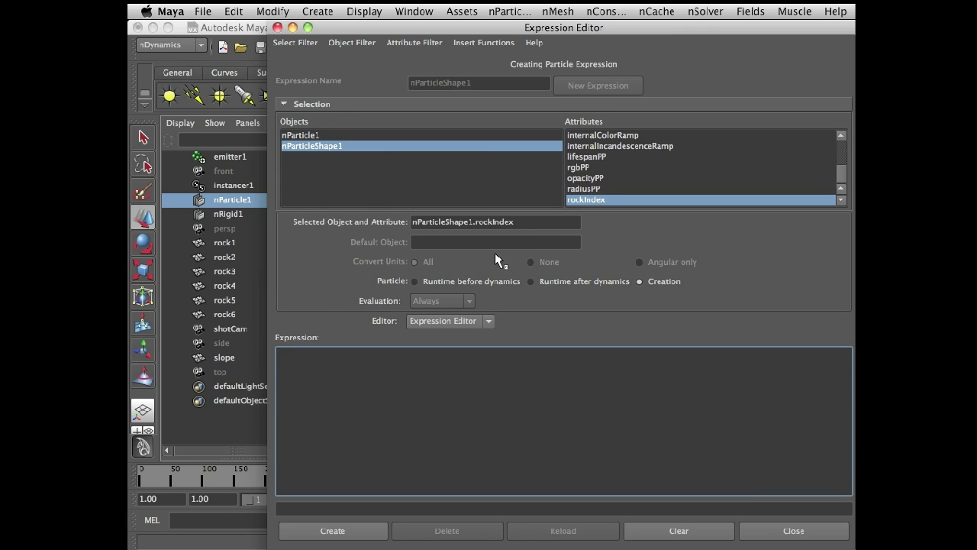
drag(519, 222, 335, 206)
key(super+c)
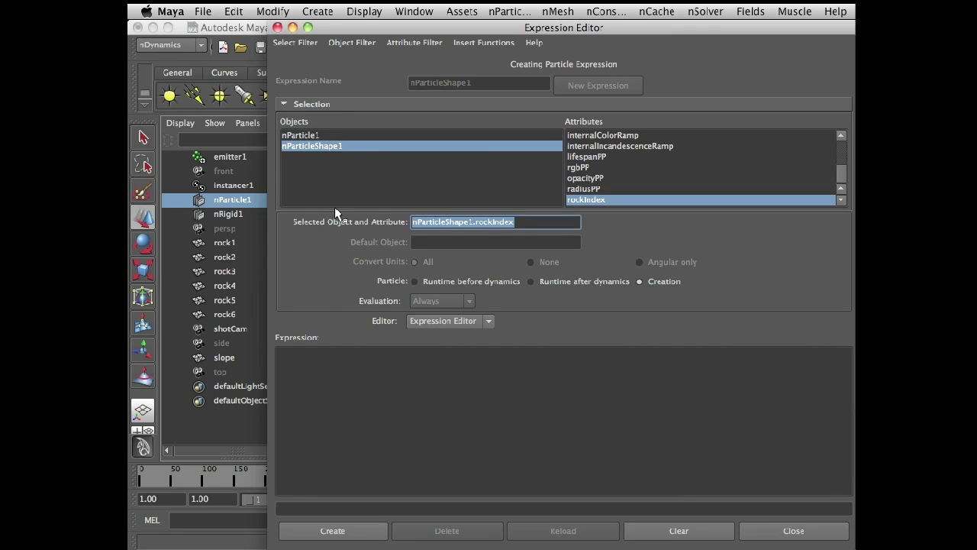
click(344, 391)
key(super+v)
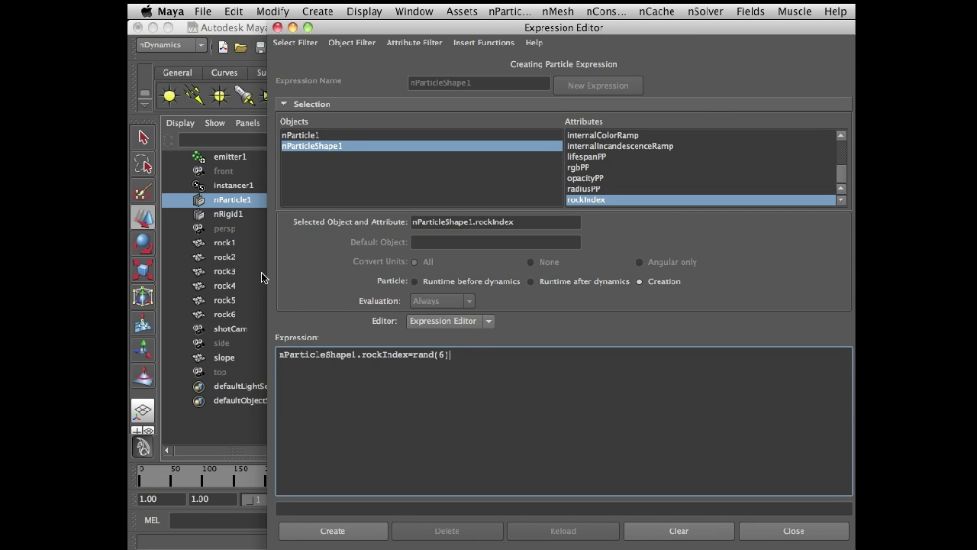
drag(352, 28, 409, 492)
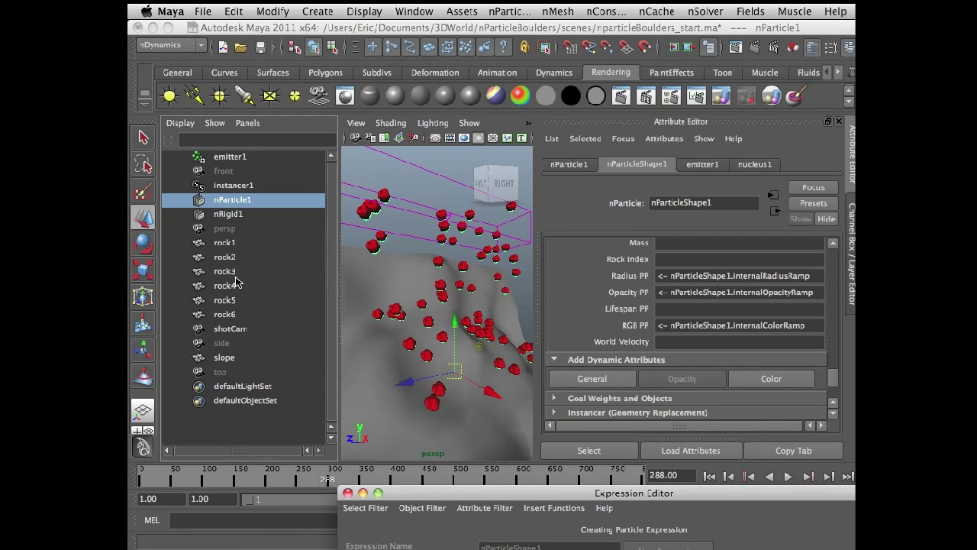
Check instancer1's six instanced rocks, close the Expression Editor unsaved, and reselect nParticle1
click(243, 185)
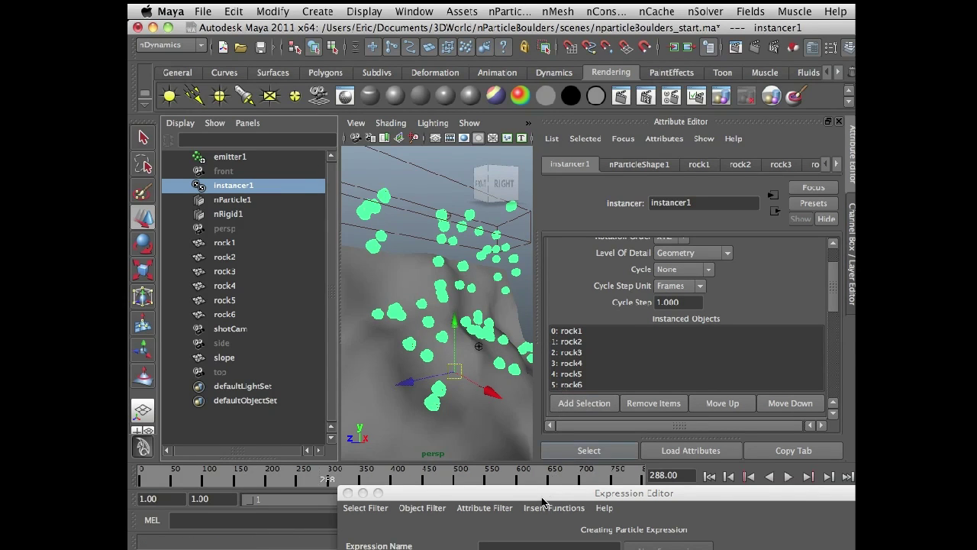
drag(544, 493, 545, 37)
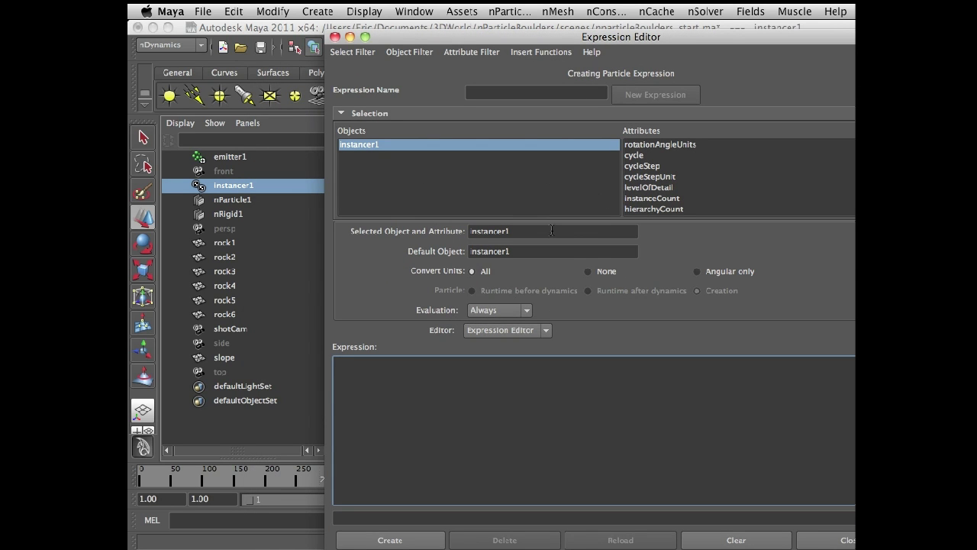
drag(569, 37, 456, 28)
mouse_move(785, 176)
mouse_down()
mouse_move(785, 148)
mouse_move(781, 190)
mouse_up()
click(737, 535)
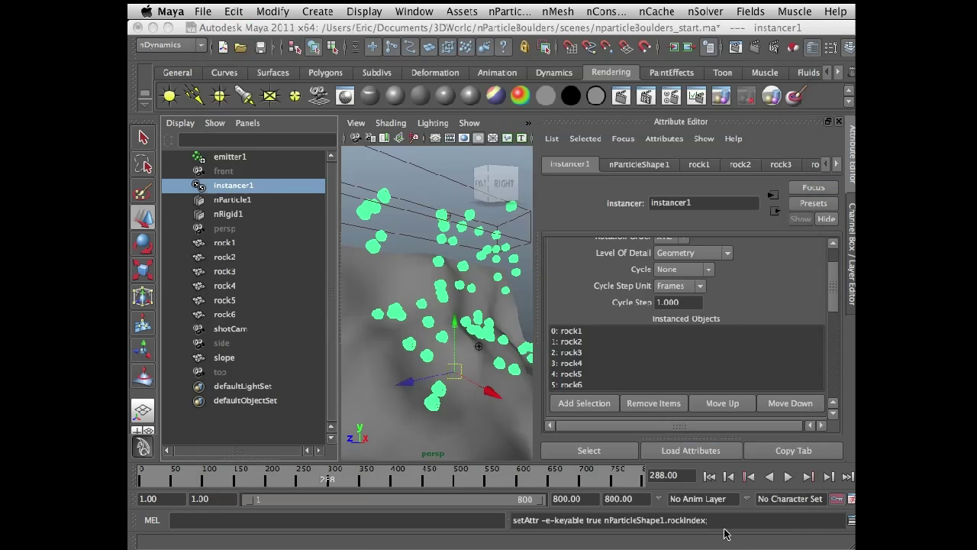
click(233, 202)
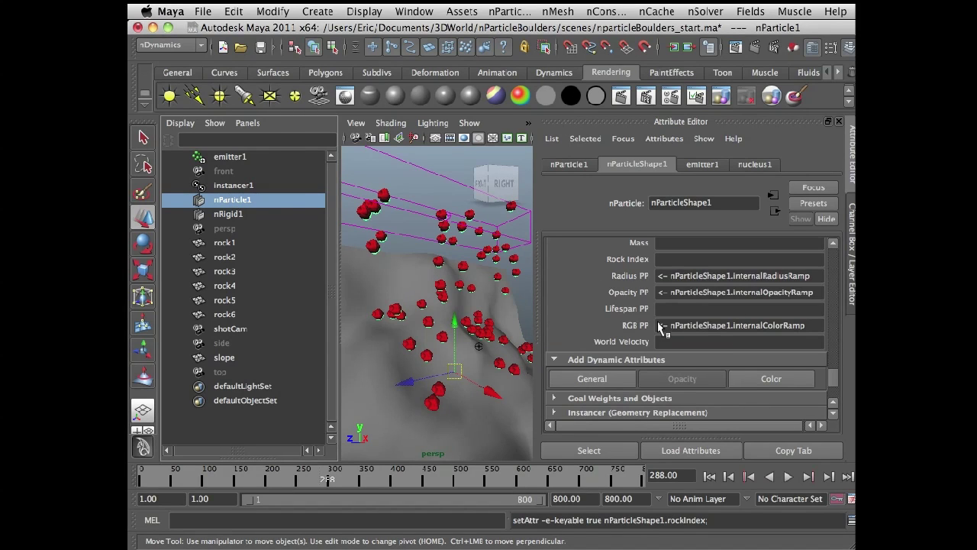
Create the Rock Index creation expression nParticleShape1.rockIndex=rand(6); and rewind to frame 1
right_click(670, 260)
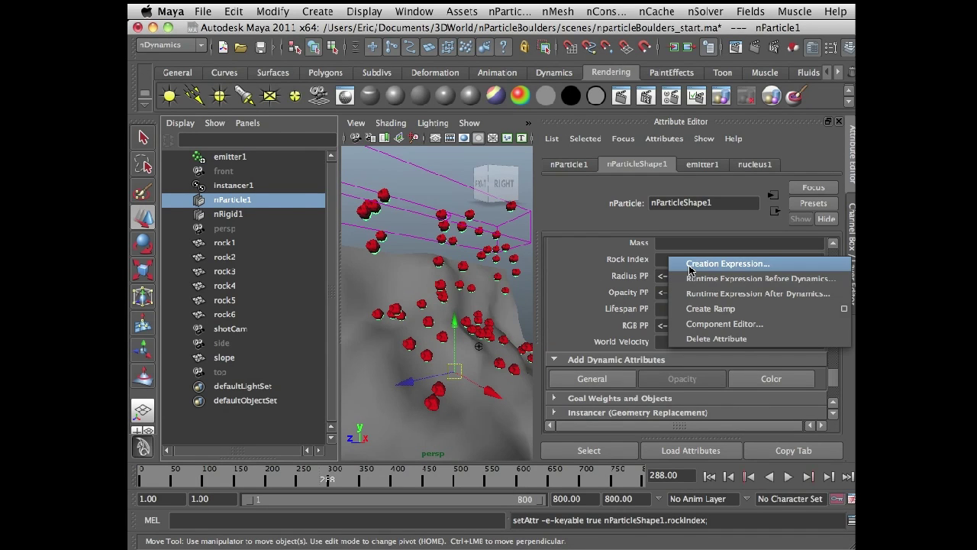
click(690, 266)
drag(516, 229, 344, 217)
key(super+c)
click(345, 388)
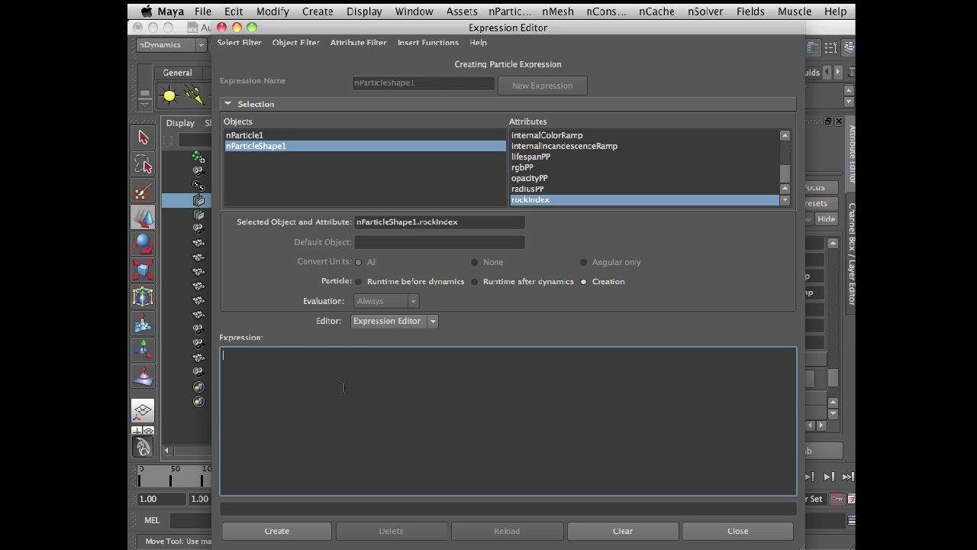
key(super+v)
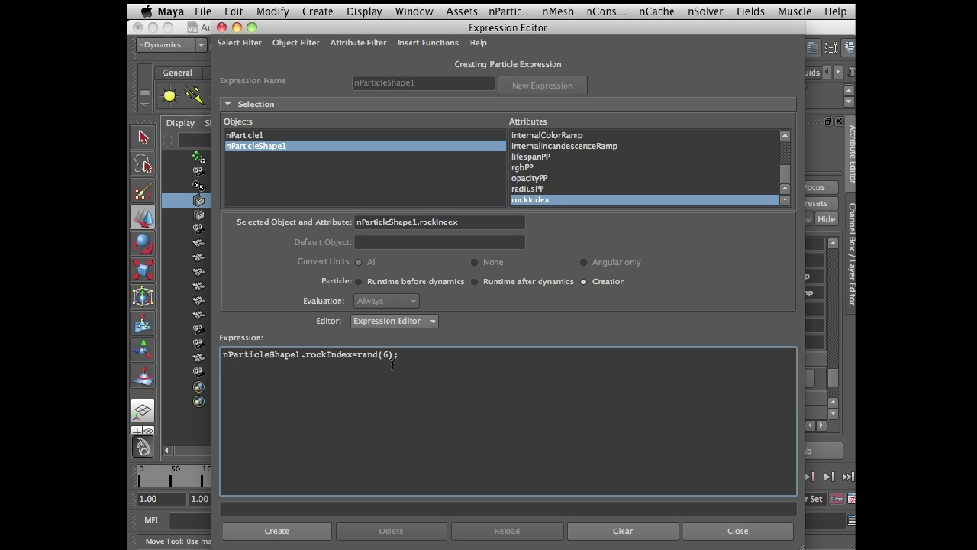
click(291, 532)
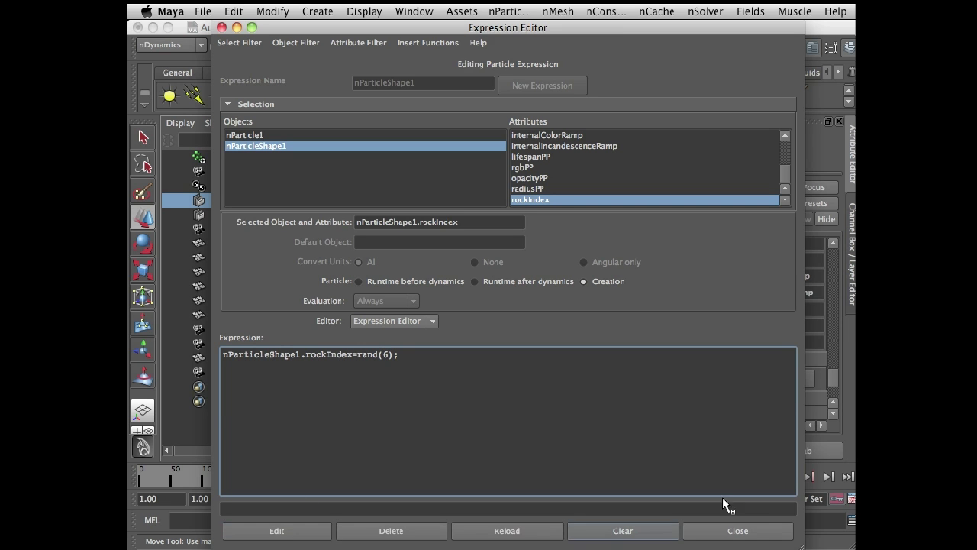
click(738, 530)
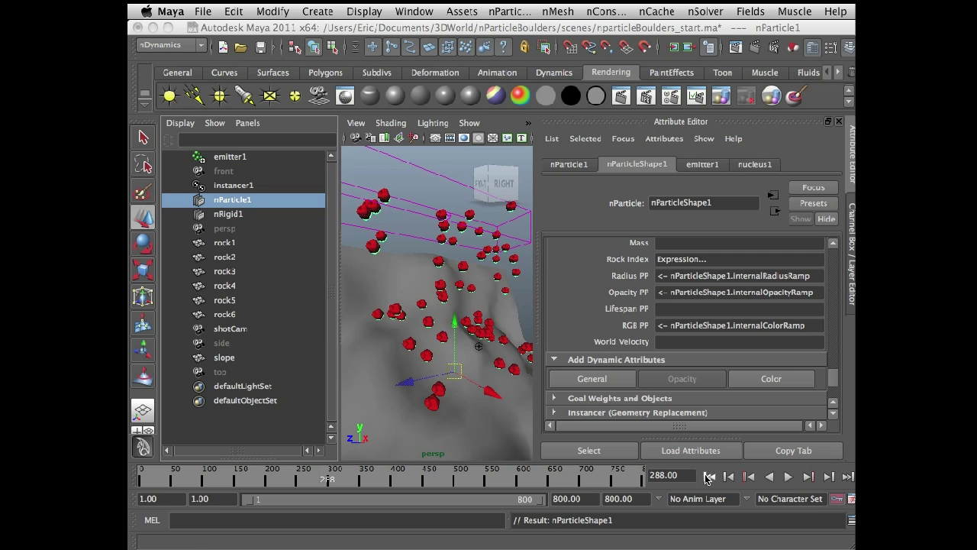
click(709, 476)
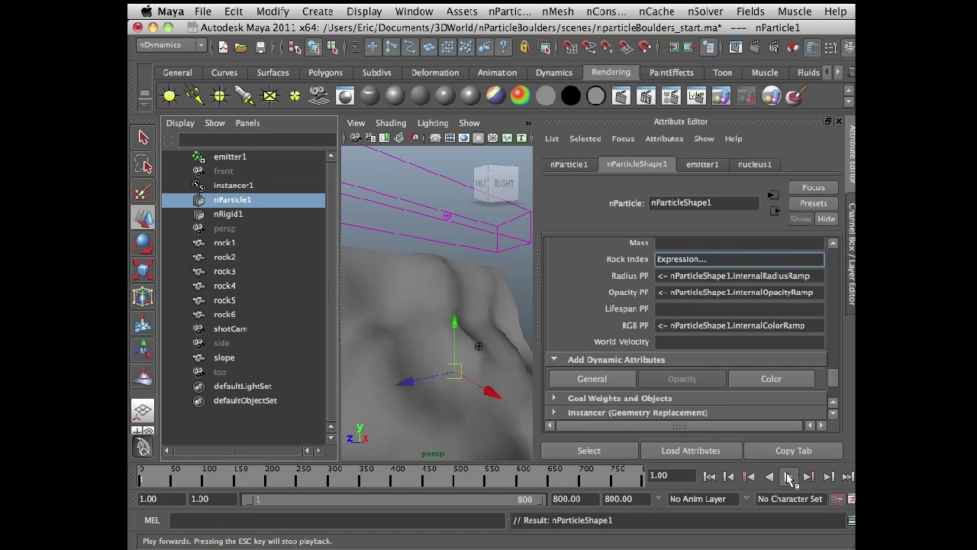
Play the simulation and stop at frame 158 as red rocks land on the upper slope
click(788, 476)
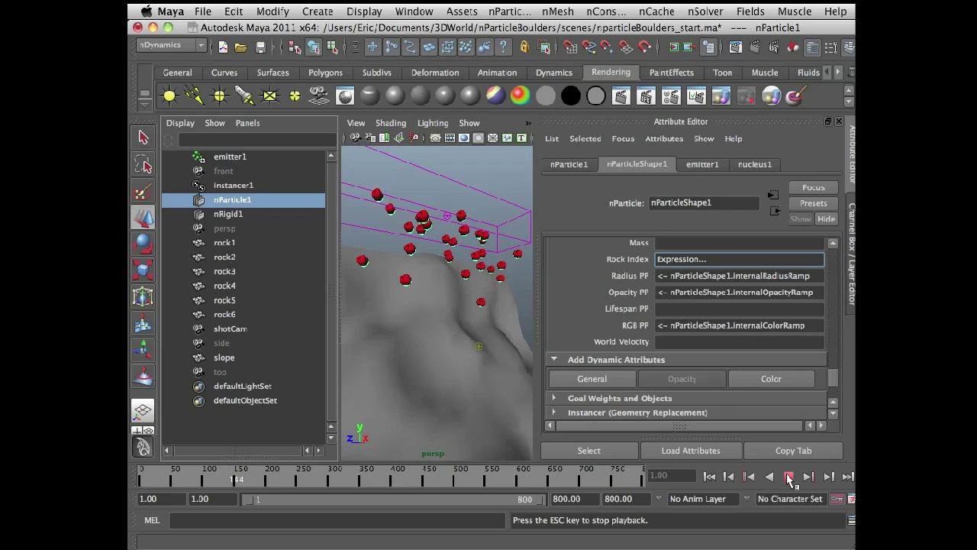
click(790, 477)
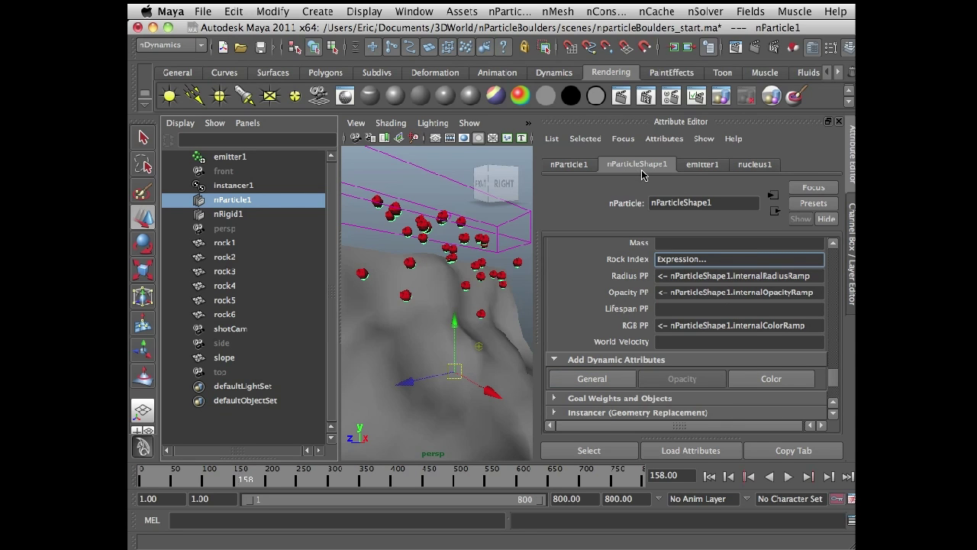
Set the instancer's Object Index to rockIndex, then rewind and replay the simulation
drag(831, 382, 825, 393)
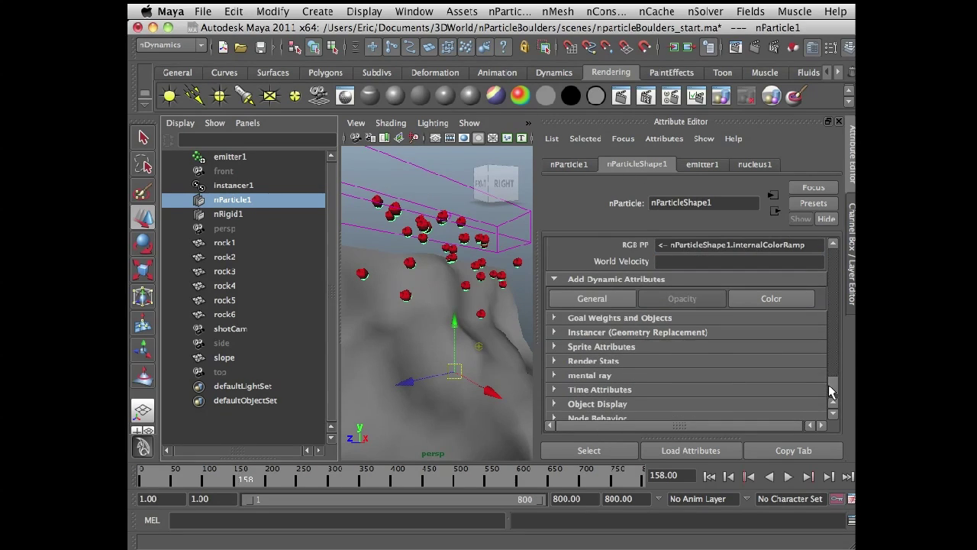
click(552, 332)
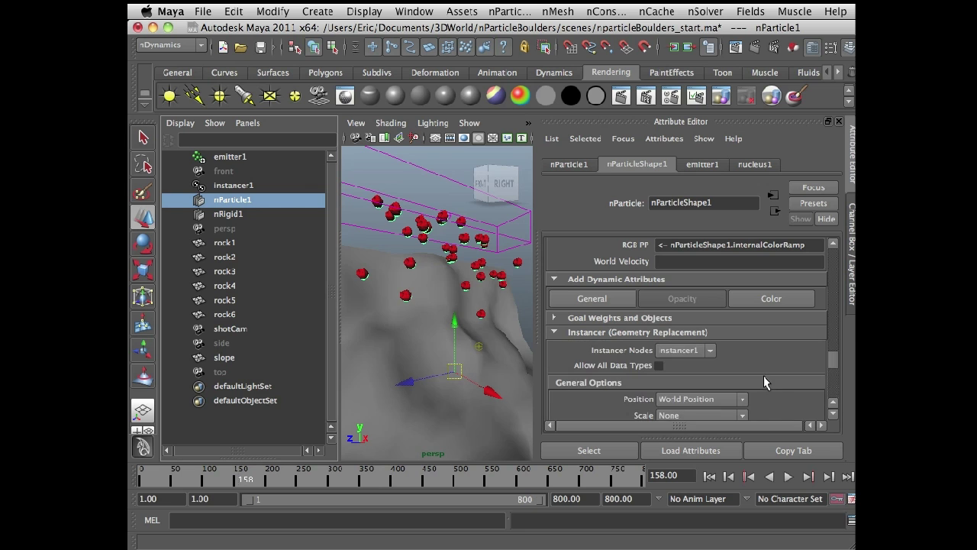
drag(835, 364, 832, 371)
click(661, 342)
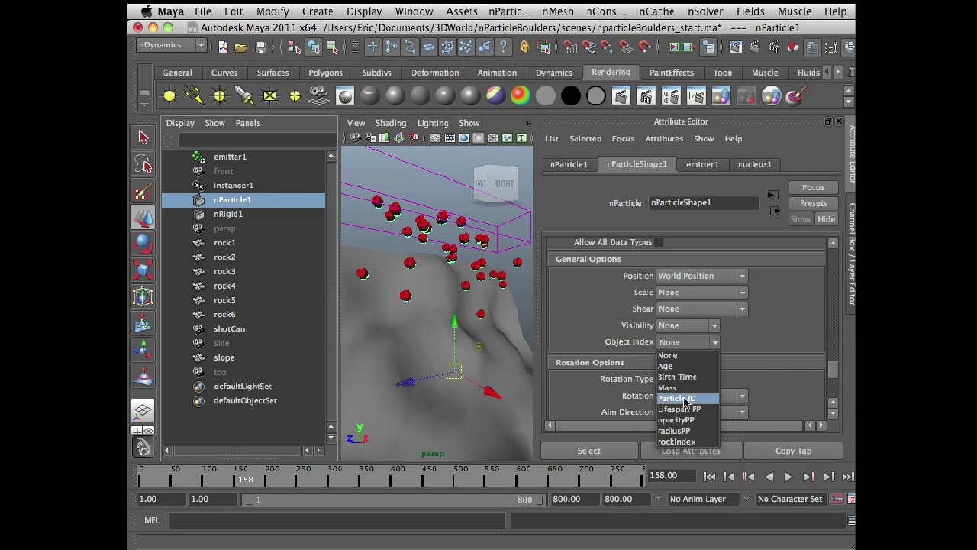
click(686, 442)
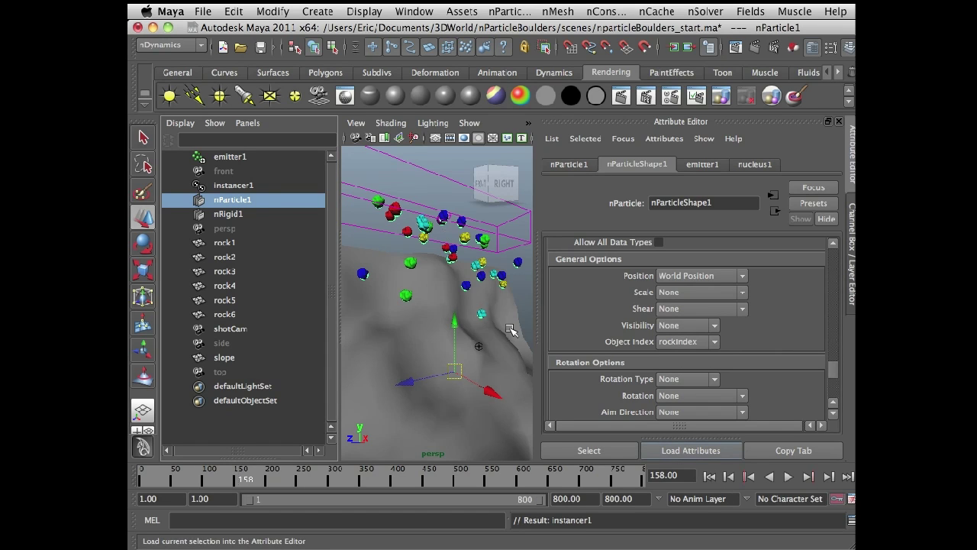
click(710, 477)
click(789, 477)
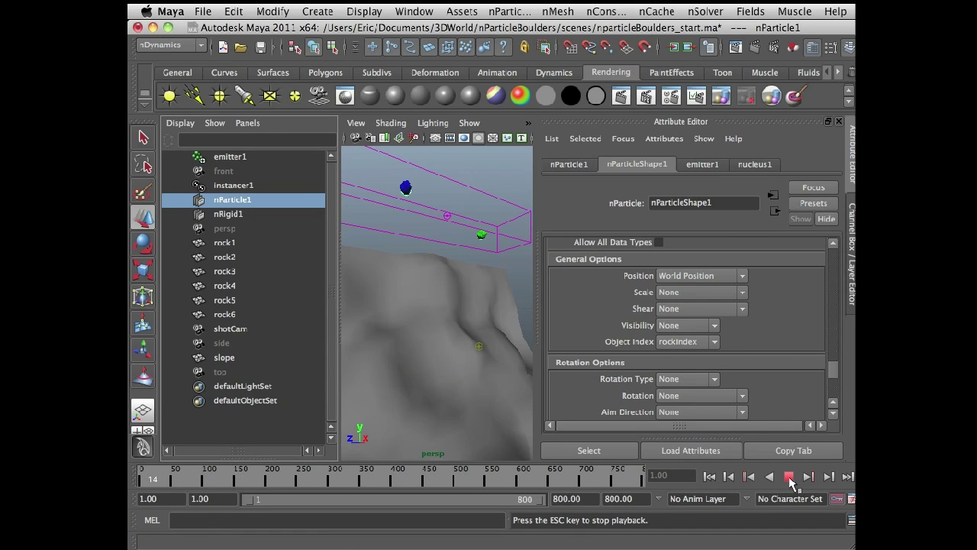